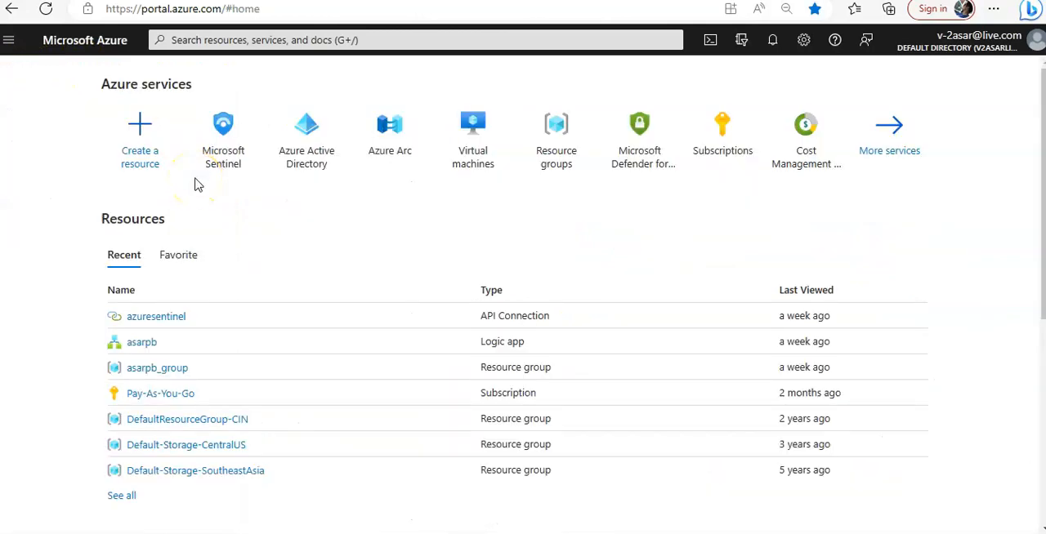
Step: Open the Hunting page of the testasarsentinel workspace in Microsoft Sentinel and review its active and total query counts
click(234, 153)
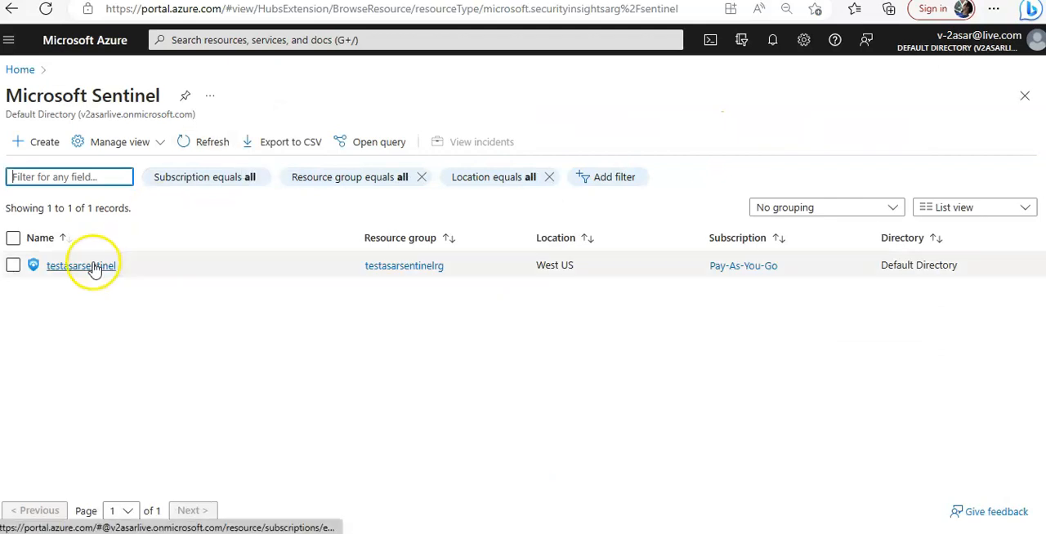
click(95, 267)
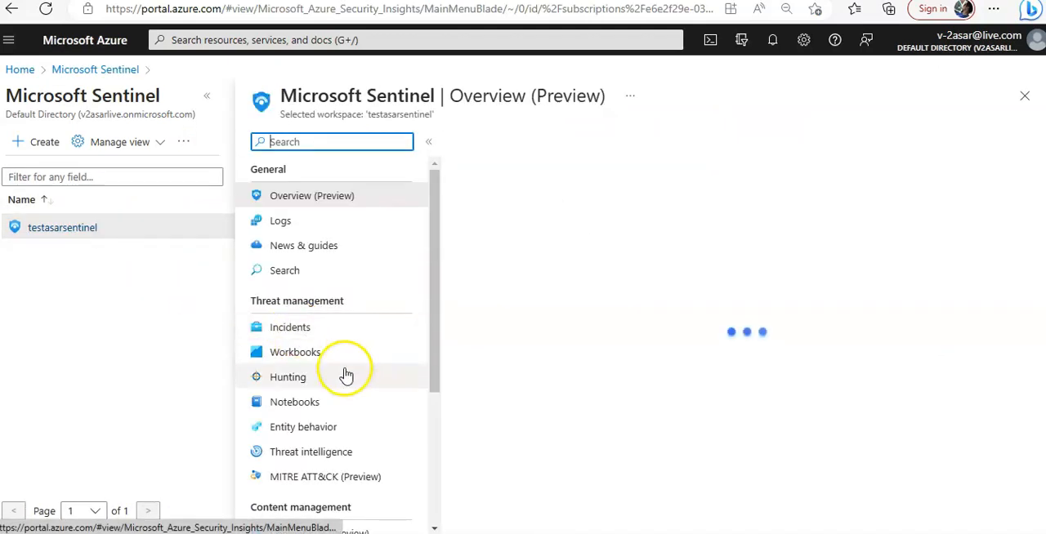
click(299, 382)
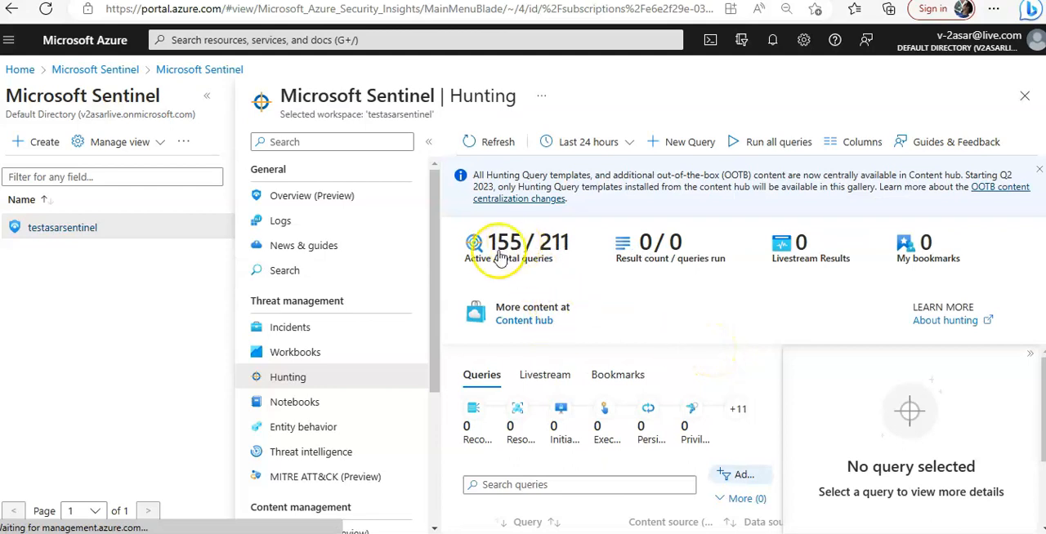
drag(480, 262, 561, 254)
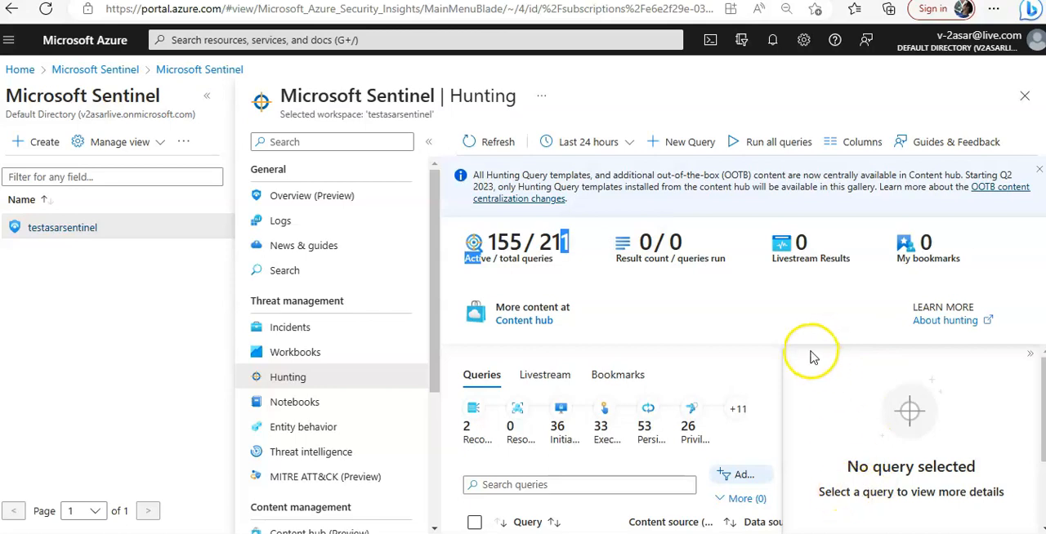
Step: Run all hunting queries over the last 24 hours and check the result count
click(776, 142)
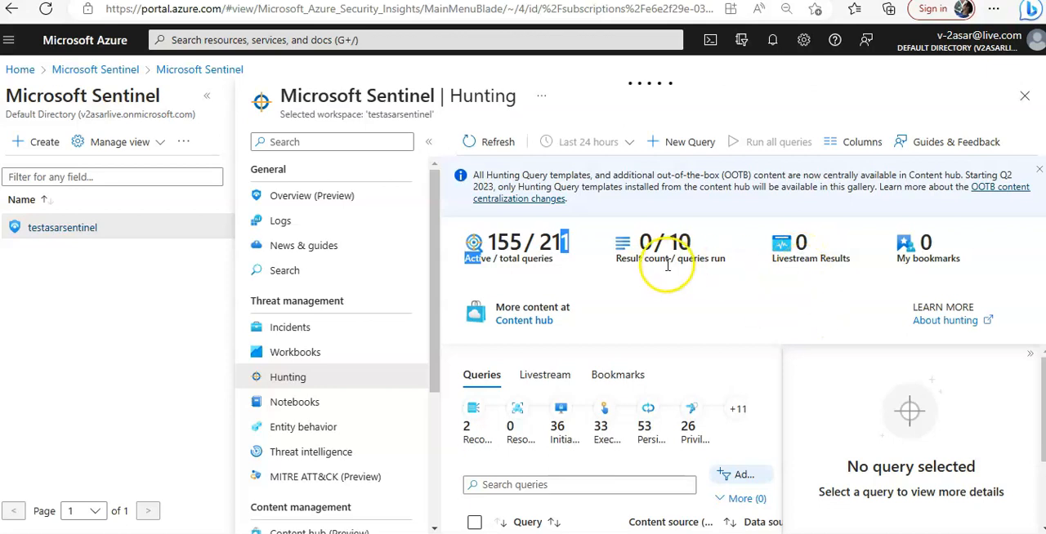
double_click(645, 243)
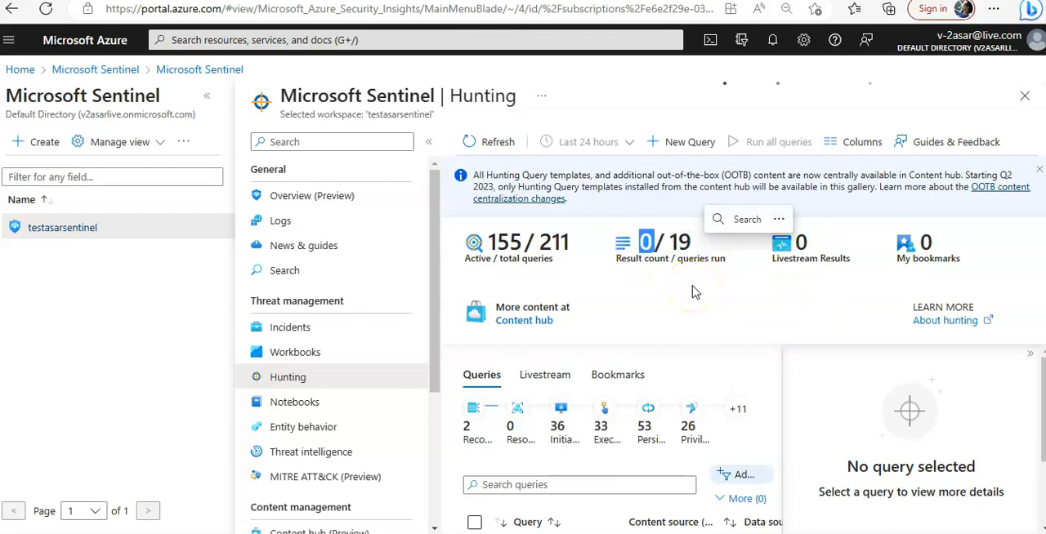
click(643, 304)
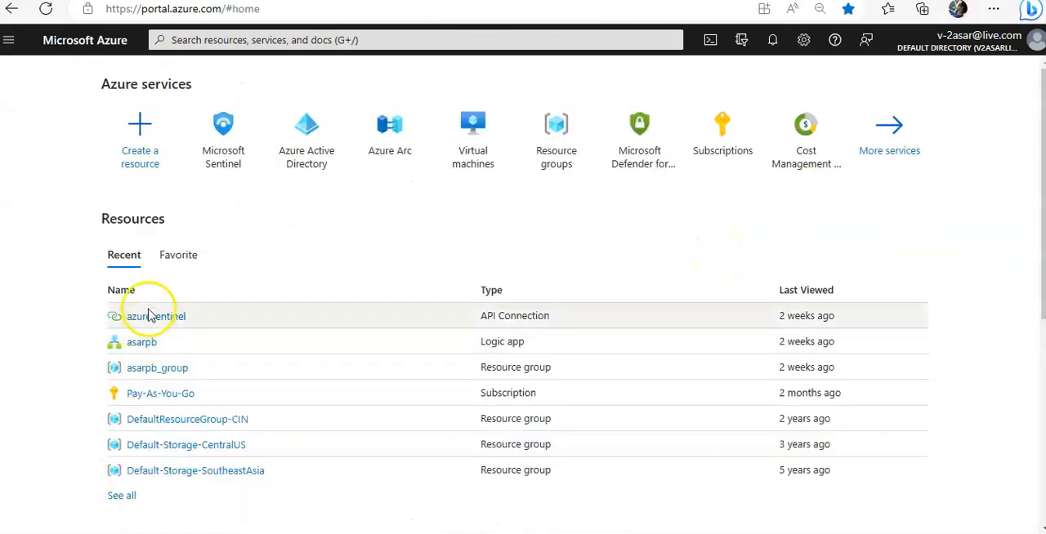
Step: From the Azure home page, reopen Microsoft Sentinel's testasarsentinel workspace and show its Hunting page
click(223, 162)
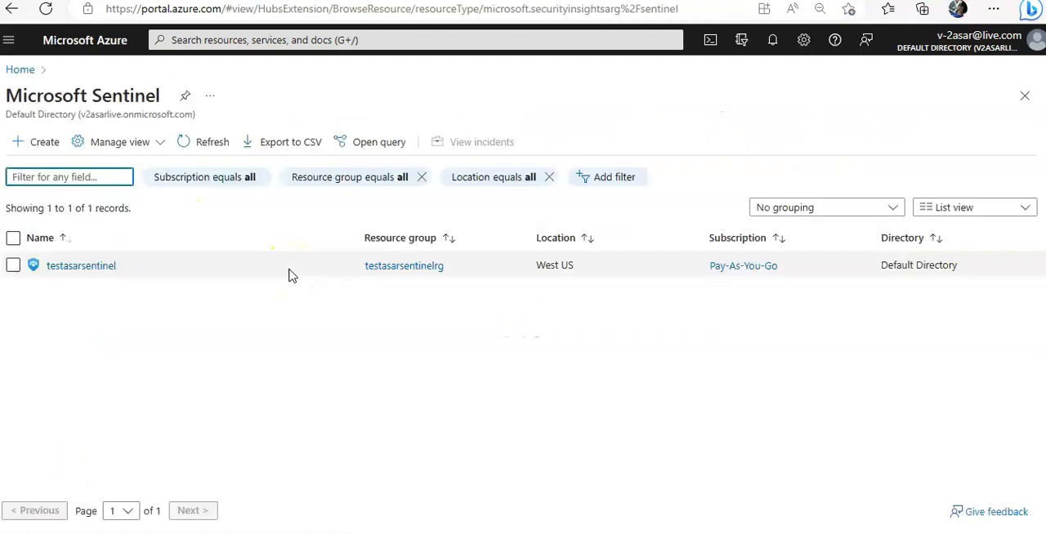
click(69, 267)
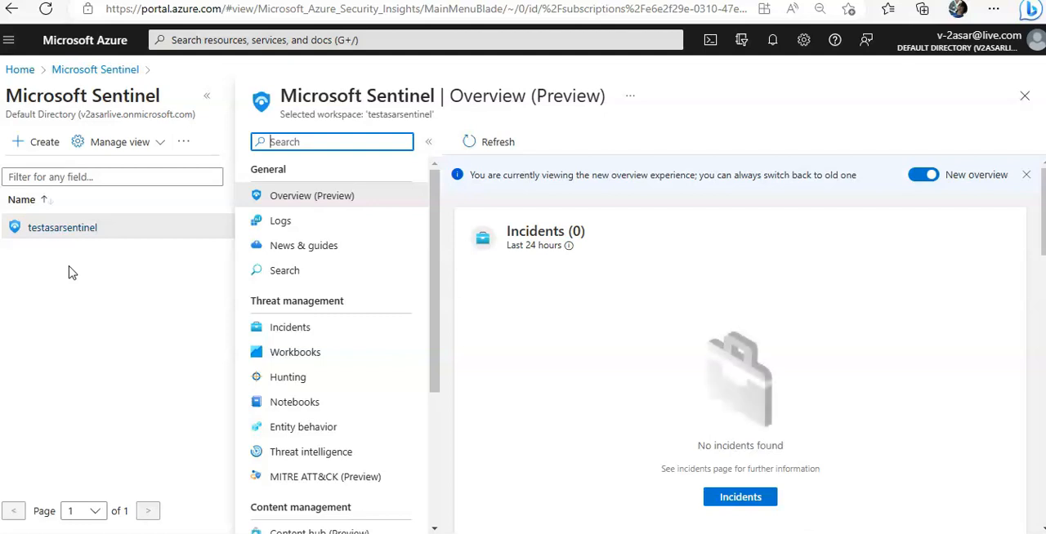
click(312, 377)
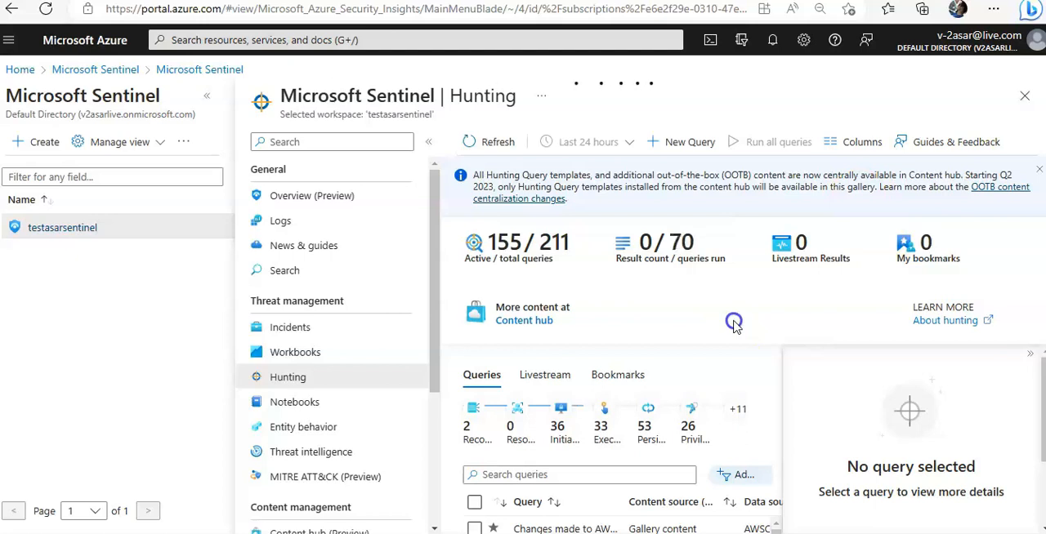
Step: Select the "Changes made to AWS IAM policy" hunting query and read its description
drag(1039, 387, 1044, 454)
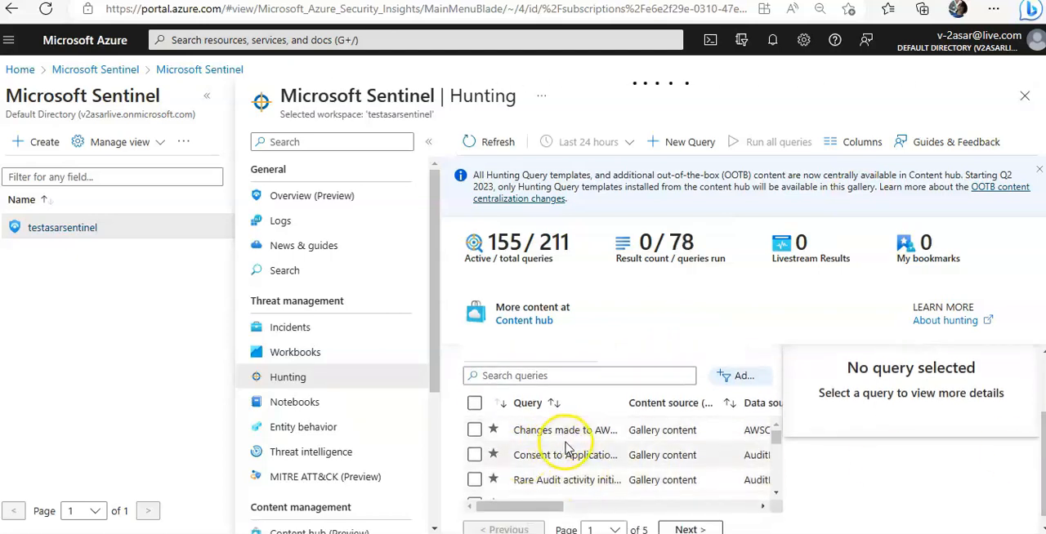
scroll(566, 448, up, 1)
scroll(567, 448, up, 1)
scroll(567, 448, down, 1)
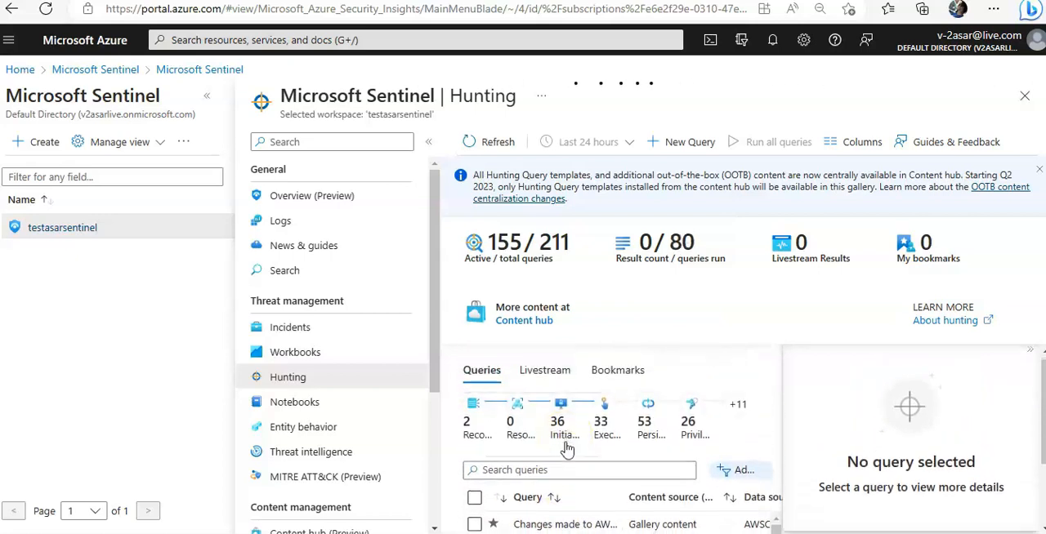
click(544, 472)
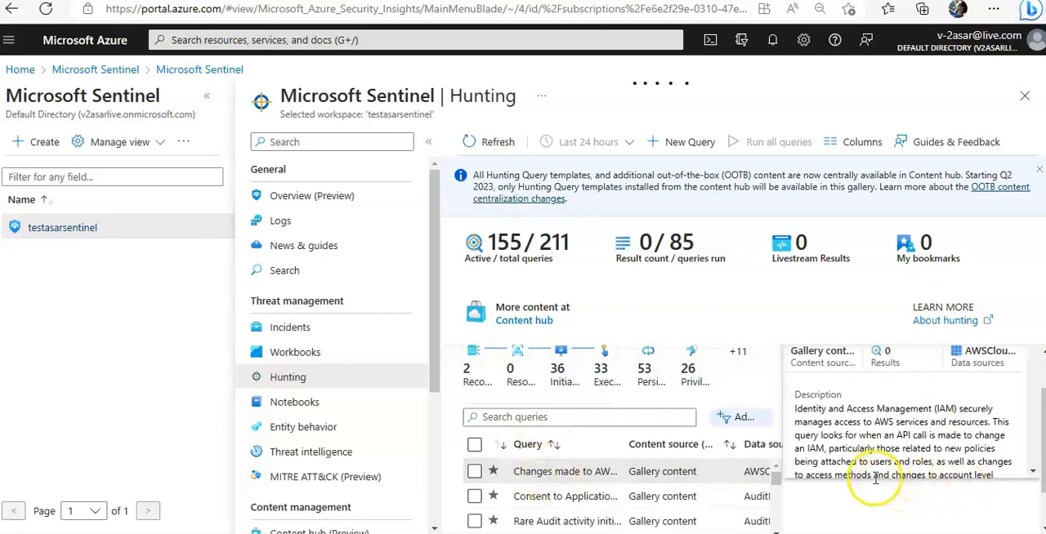
drag(879, 485, 872, 476)
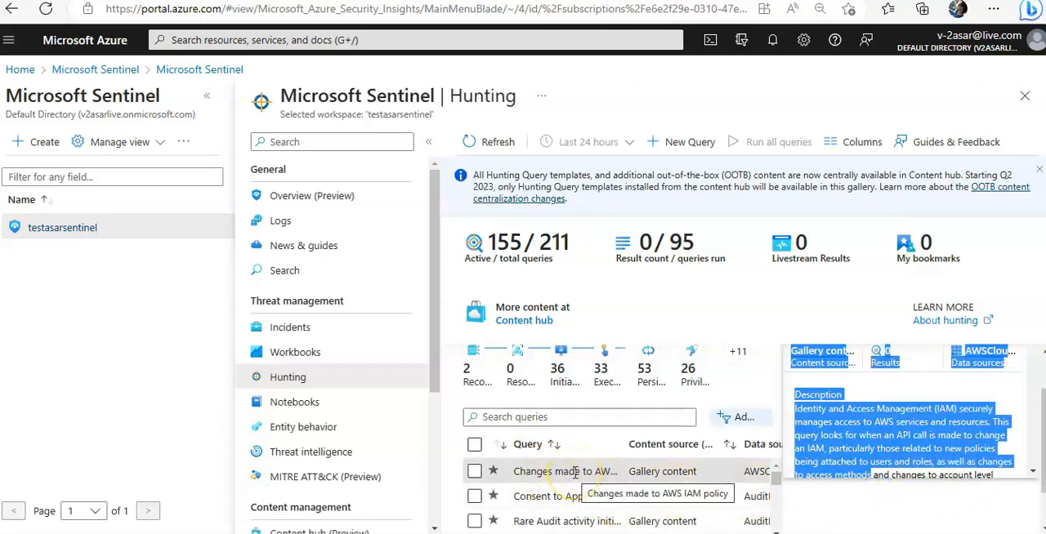
click(848, 423)
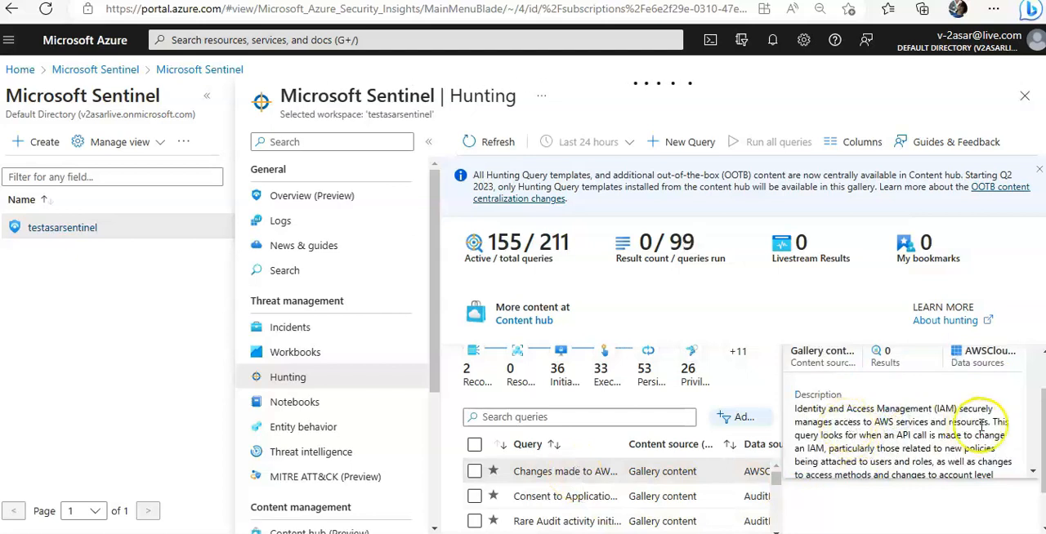
scroll(957, 439, down, 1)
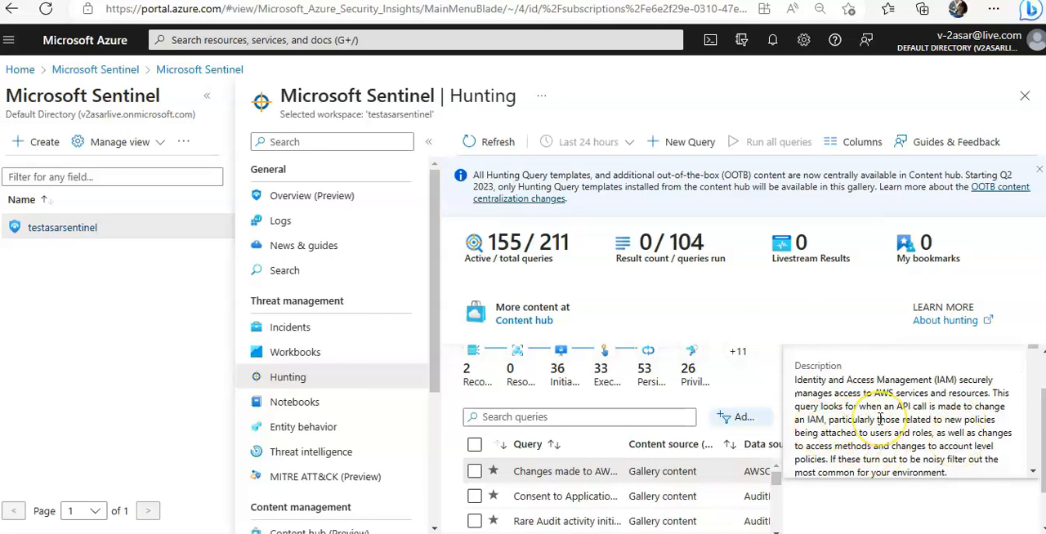
drag(825, 419, 794, 418)
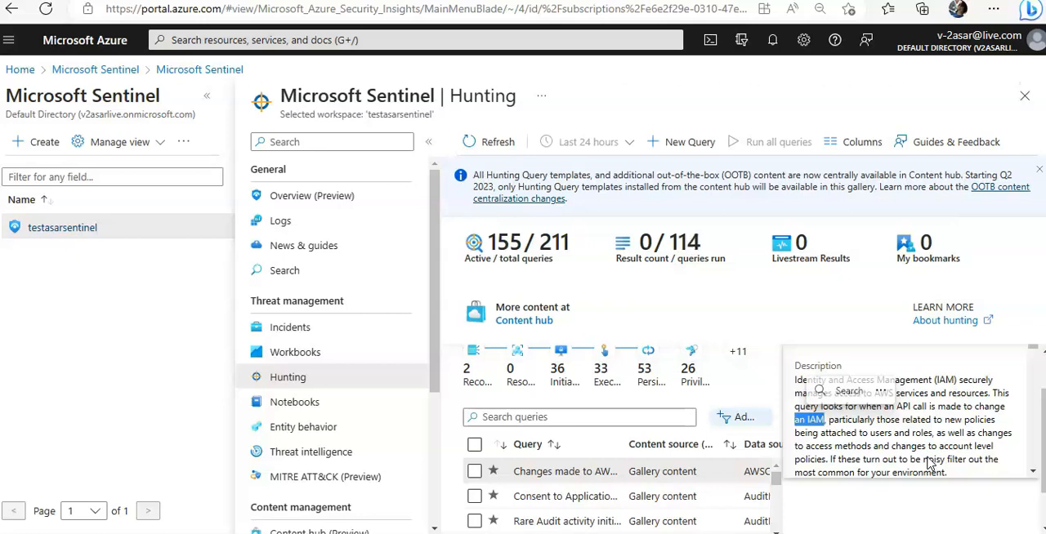
Step: Select the "Consent to Application" hunting query and examine its entities, tactics and techniques
click(529, 496)
scroll(985, 398, down, 8)
scroll(984, 398, up, 4)
scroll(985, 398, down, 5)
scroll(984, 398, up, 2)
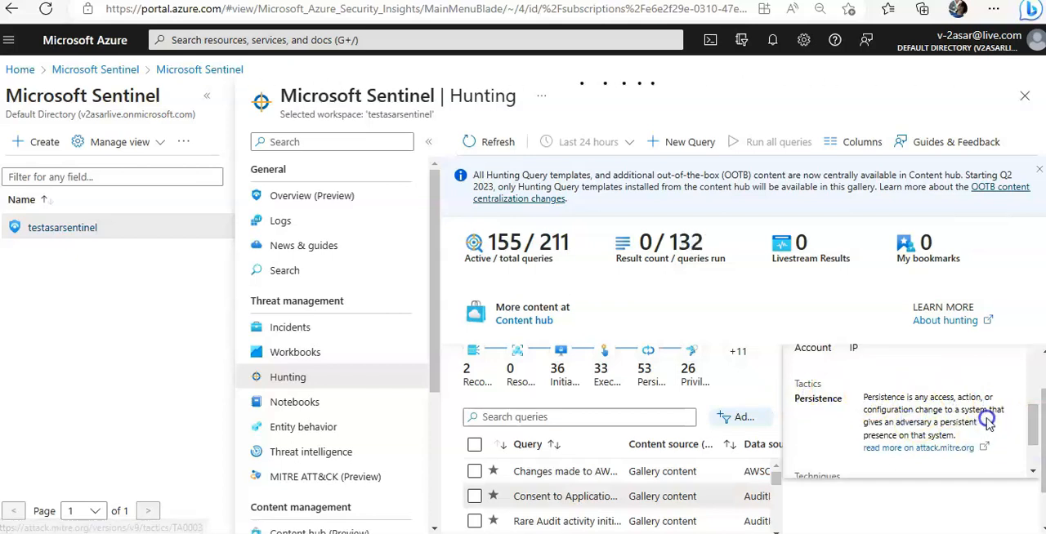
scroll(985, 418, down, 1)
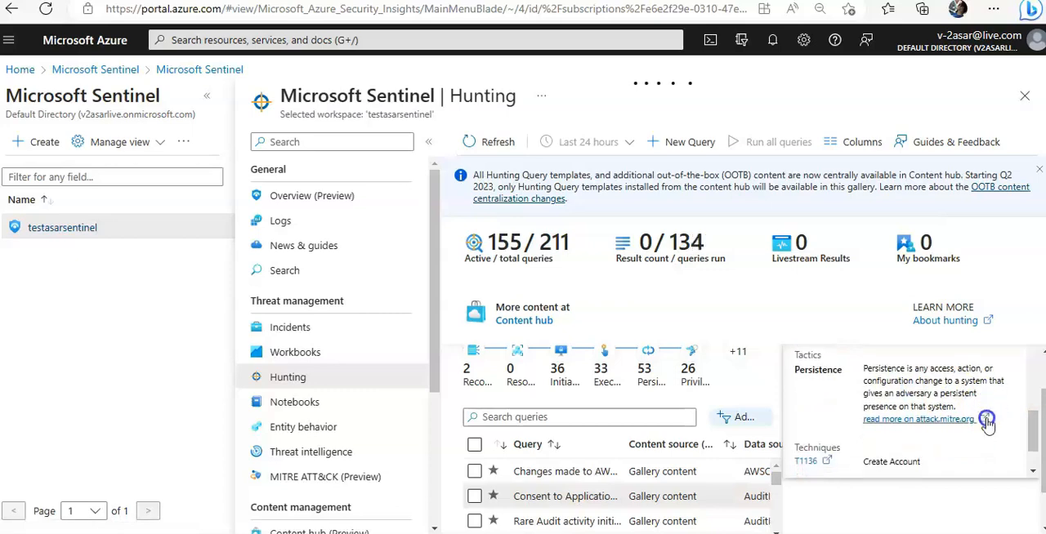
Step: Read the MITRE ATT&CK page for technique T1136, then return to the end of the selected hunting query's details
click(804, 461)
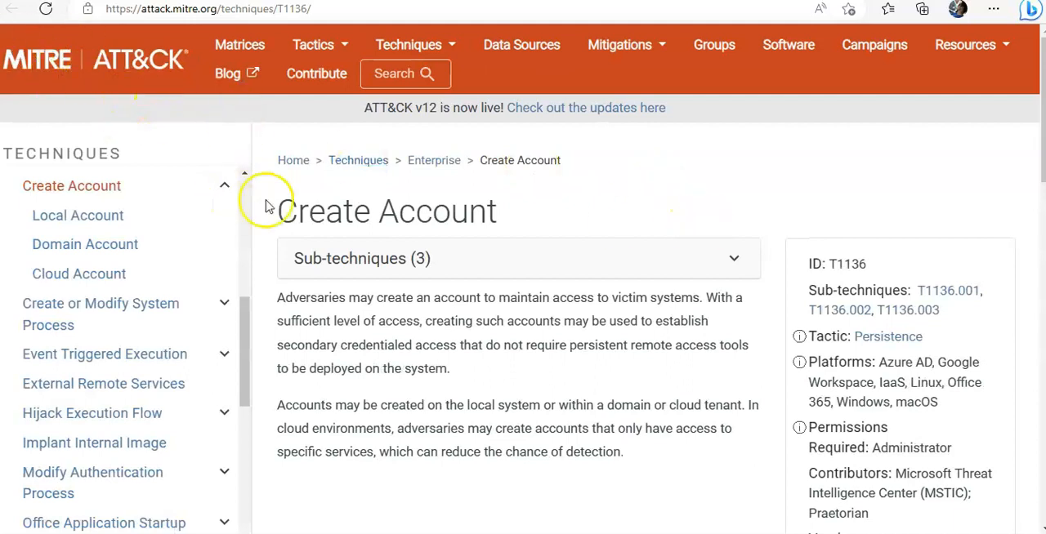
scroll(605, 240, down, 2)
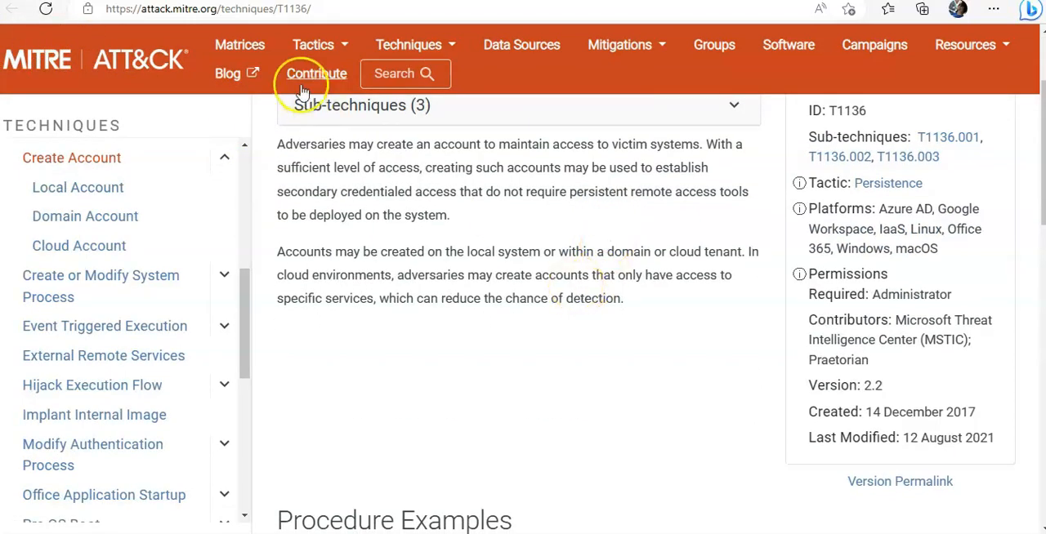
scroll(460, 332, down, 2)
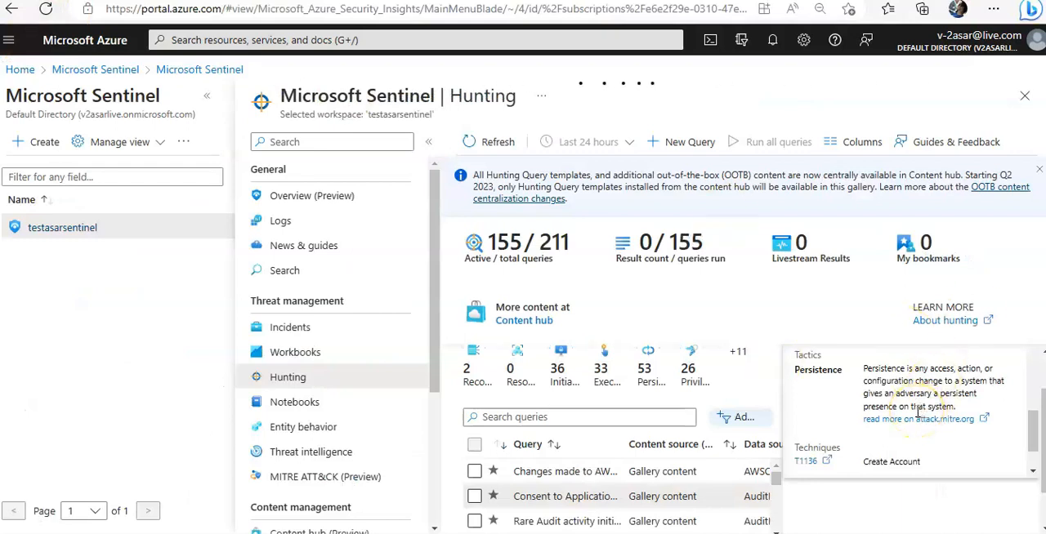
scroll(917, 415, down, 1)
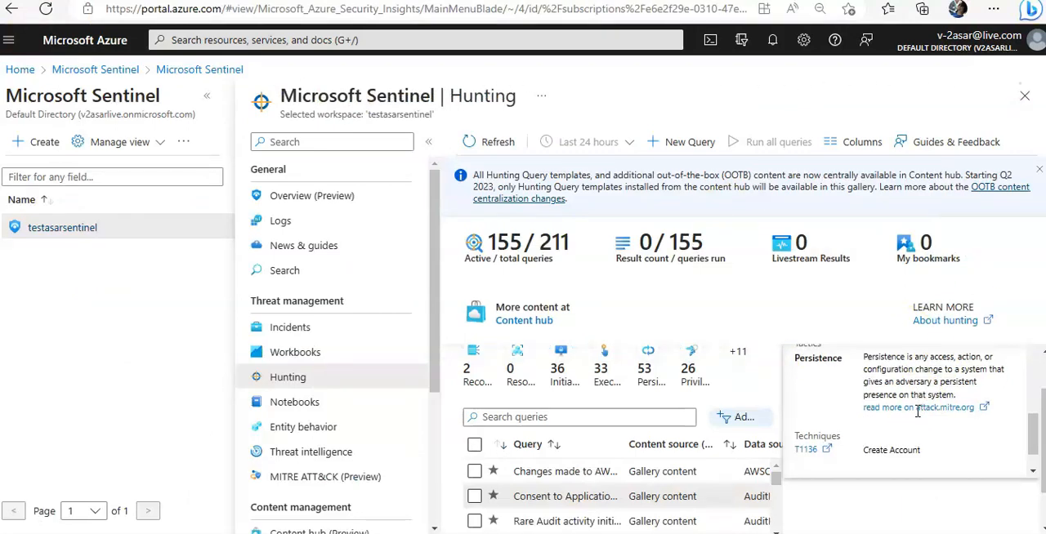
scroll(918, 413, down, 2)
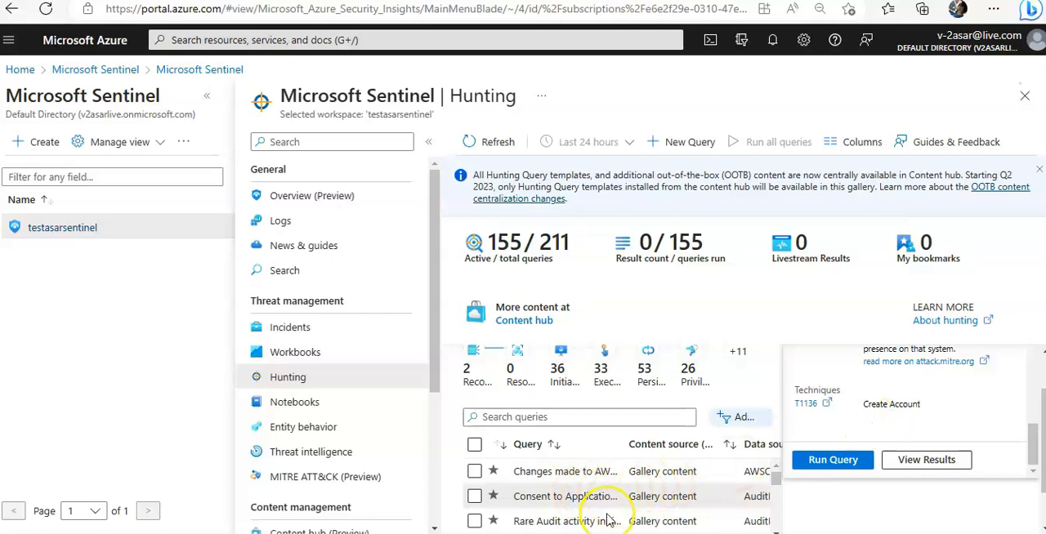
Step: Run the first "Rare Audit activity" hunting query on its own and view its results in Logs
scroll(597, 516, down, 1)
click(565, 500)
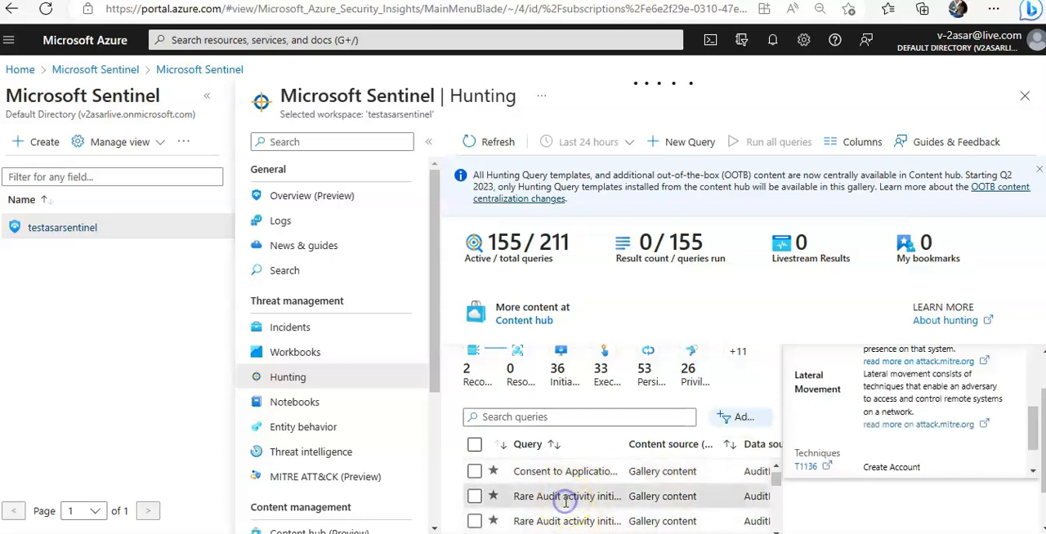
scroll(899, 424, down, 3)
click(830, 409)
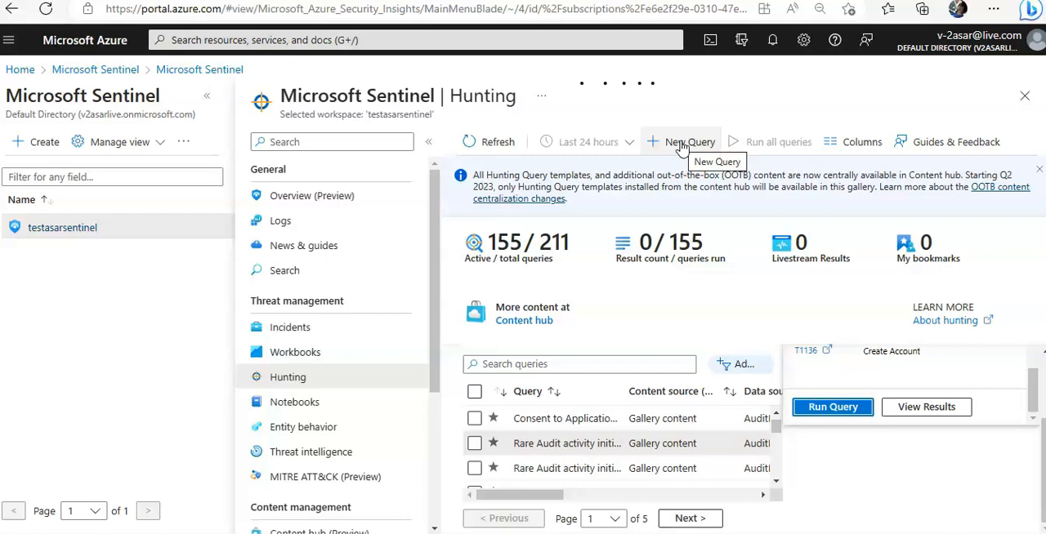
click(924, 418)
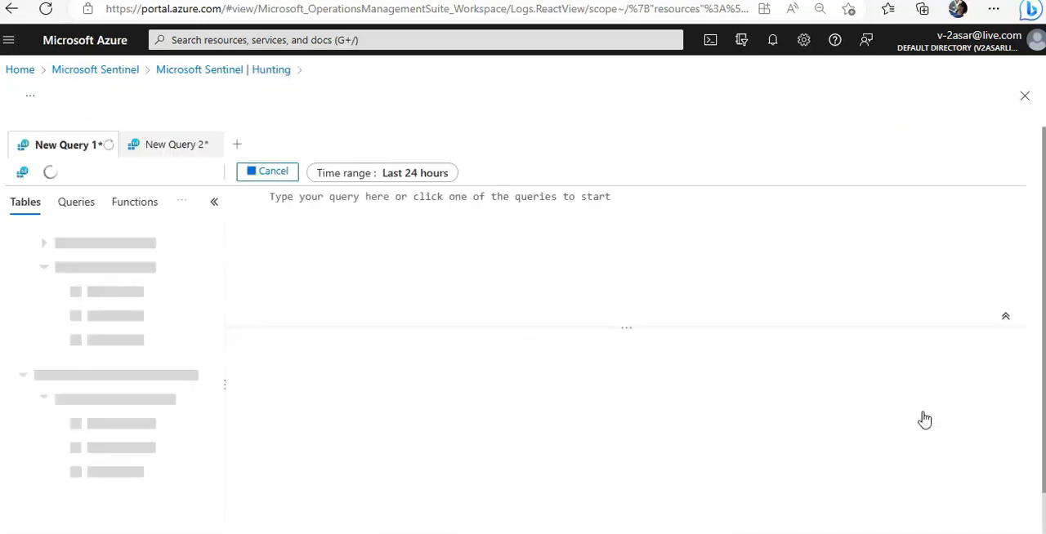
click(335, 224)
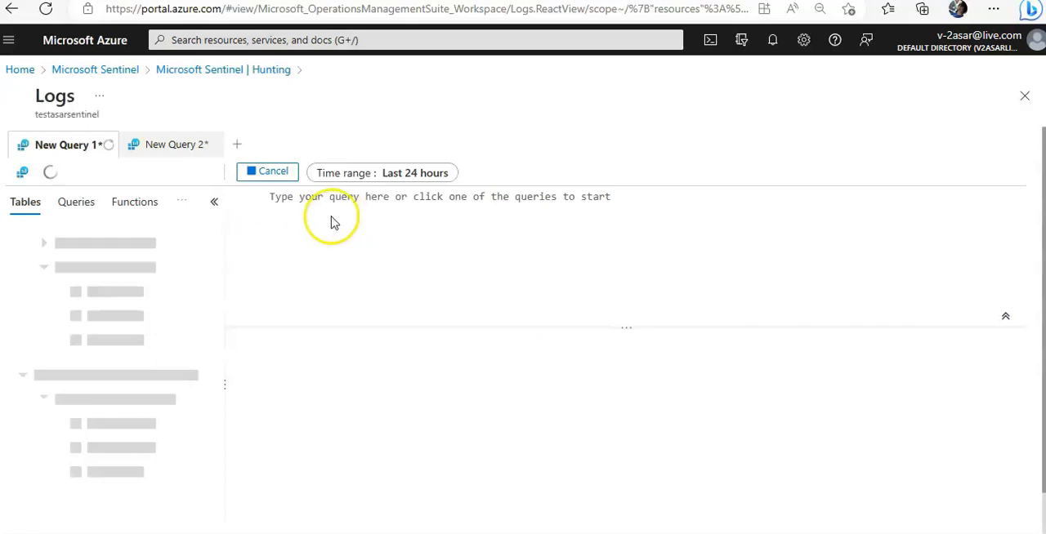
Step: Duplicate the Logs page in another browser tab and switch back to the original one
right_click(90, 1)
click(140, 79)
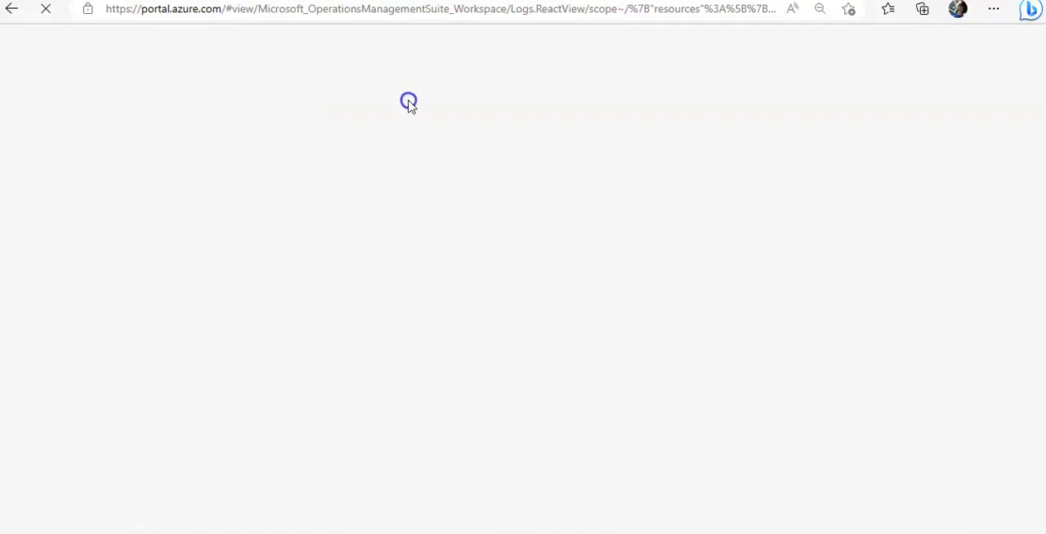
click(90, 1)
Step: Leave the Logs page, discarding the unsaved query edits, and return to the workspace's Hunting page
click(102, 69)
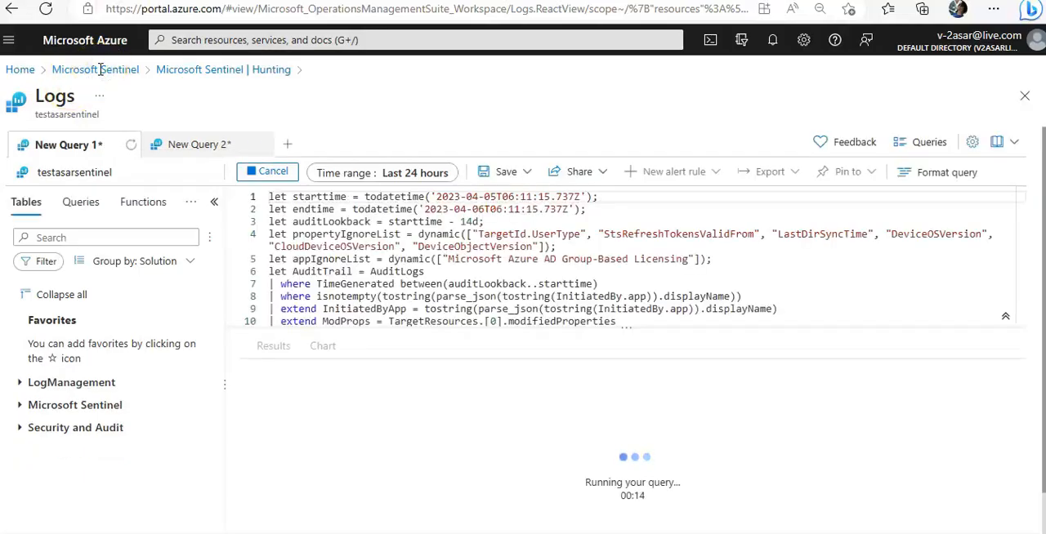
click(106, 70)
click(11, 67)
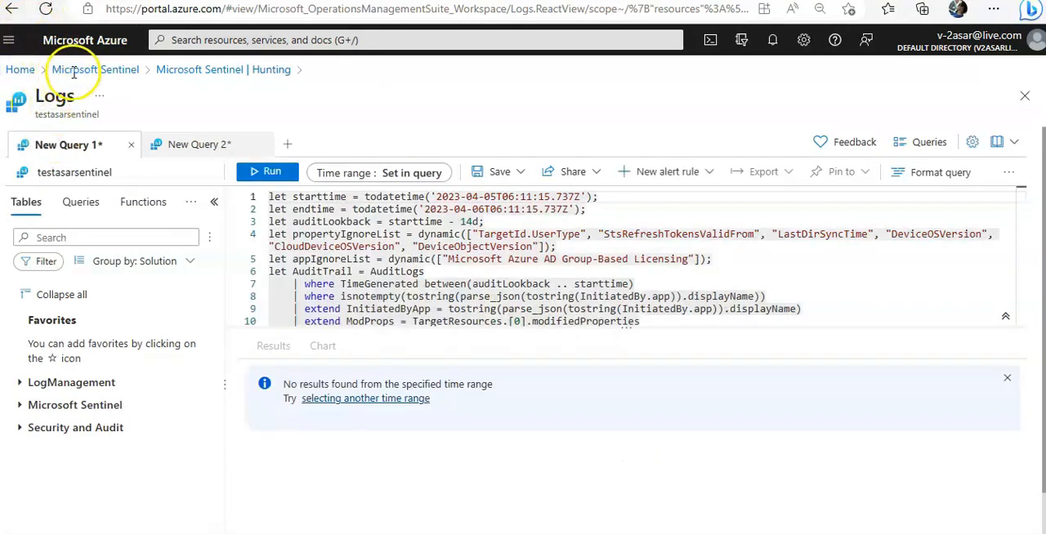
click(11, 9)
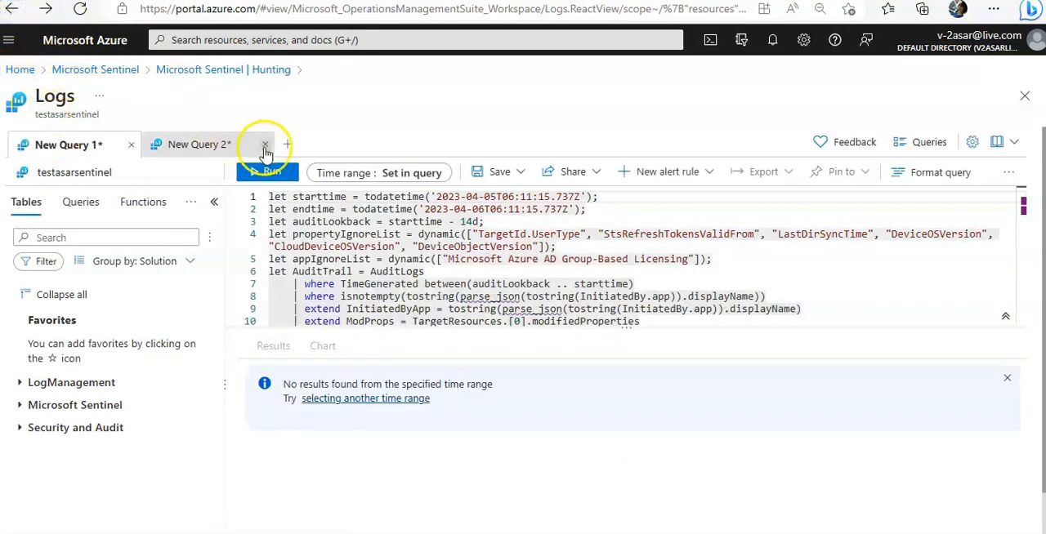
click(11, 9)
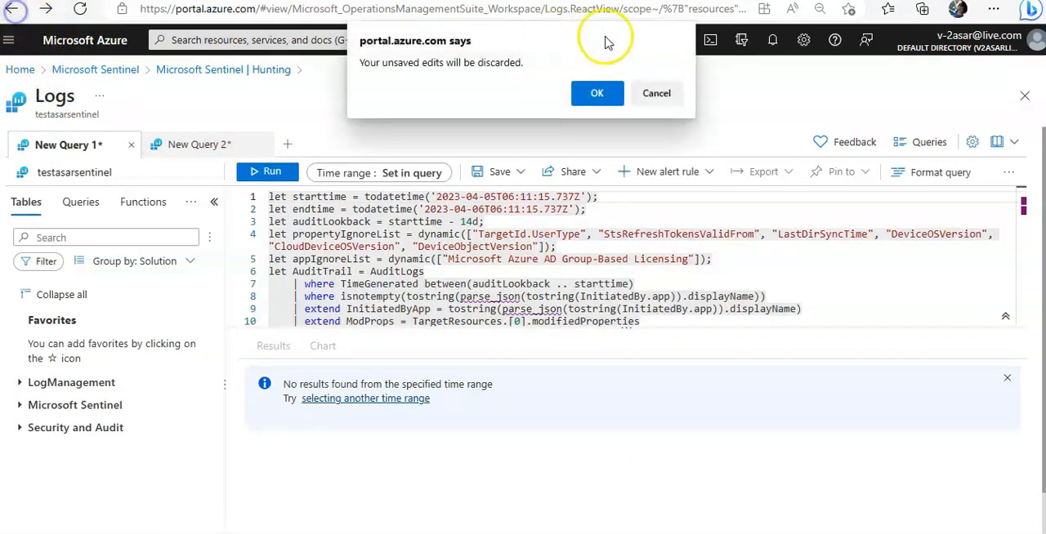
click(597, 92)
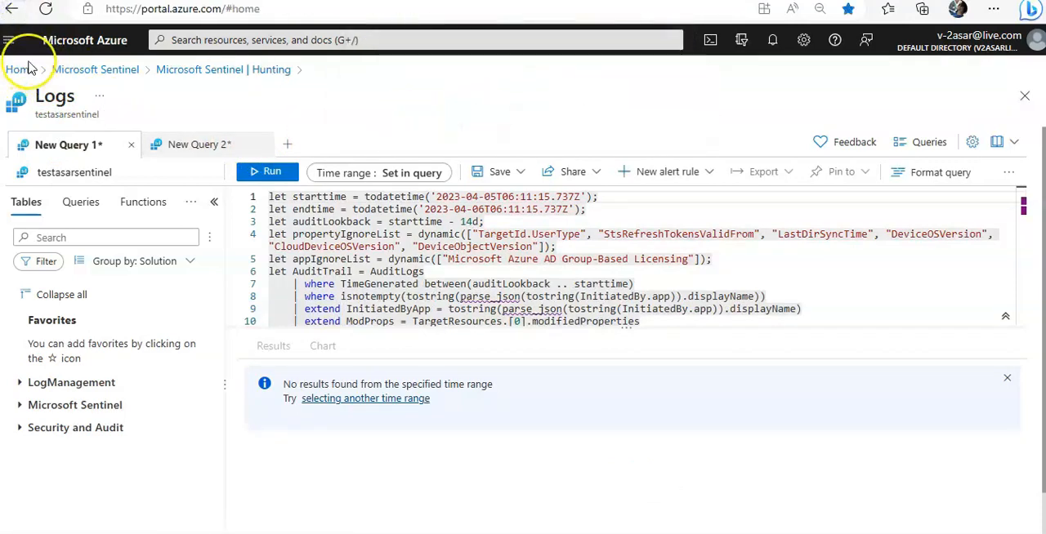
click(87, 297)
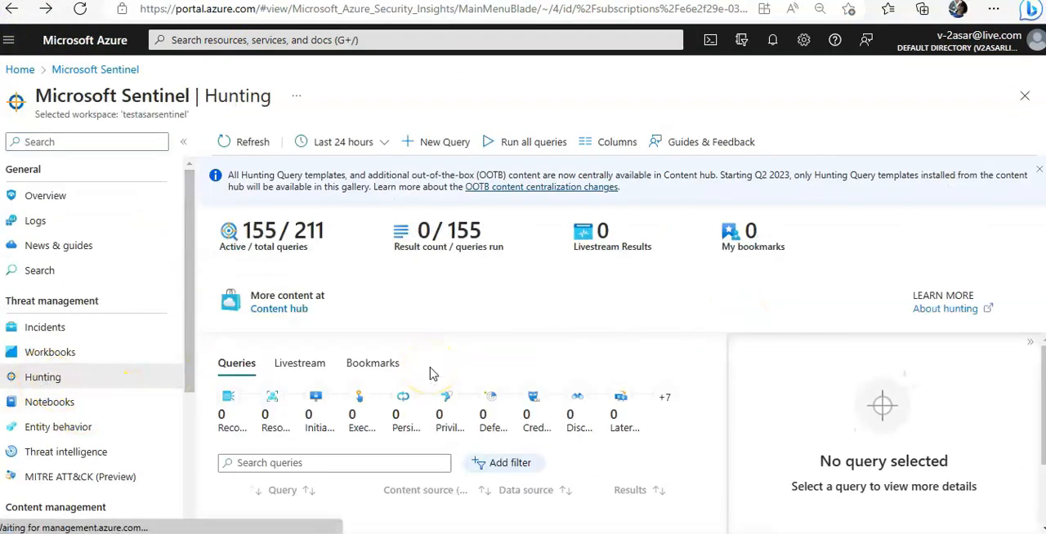
Step: Start a new custom hunting query with the name "test" and the description "test"
click(420, 152)
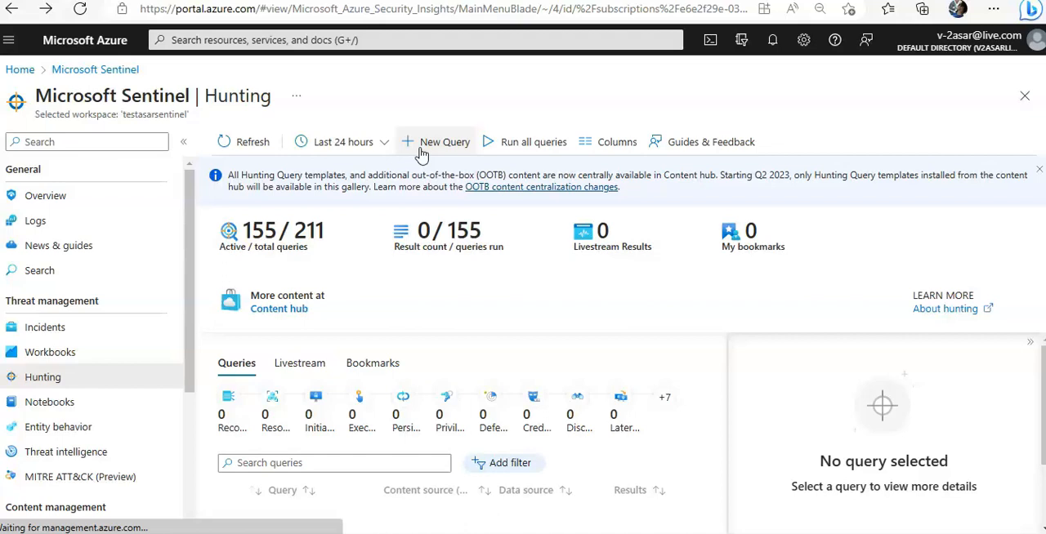
click(420, 152)
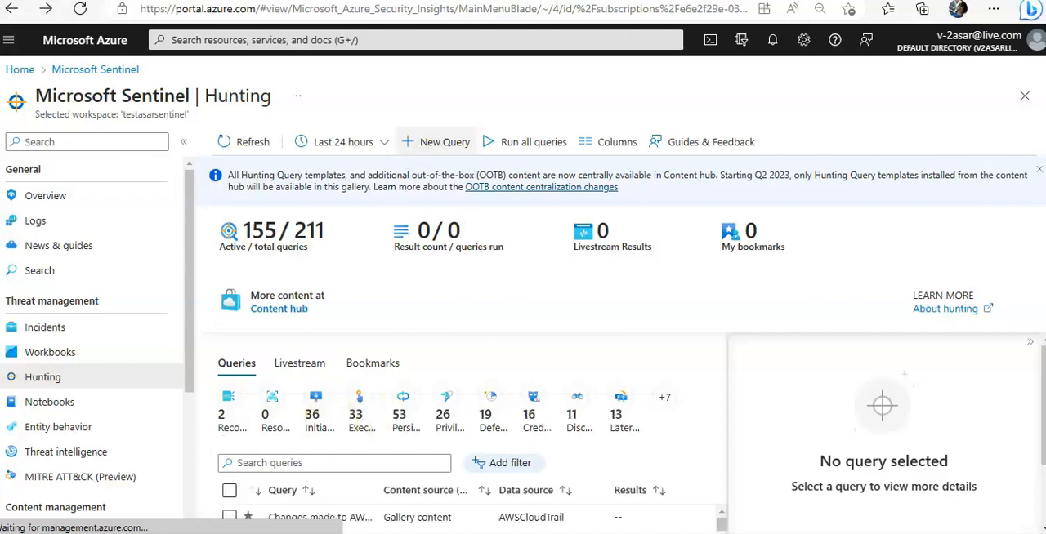
click(55, 247)
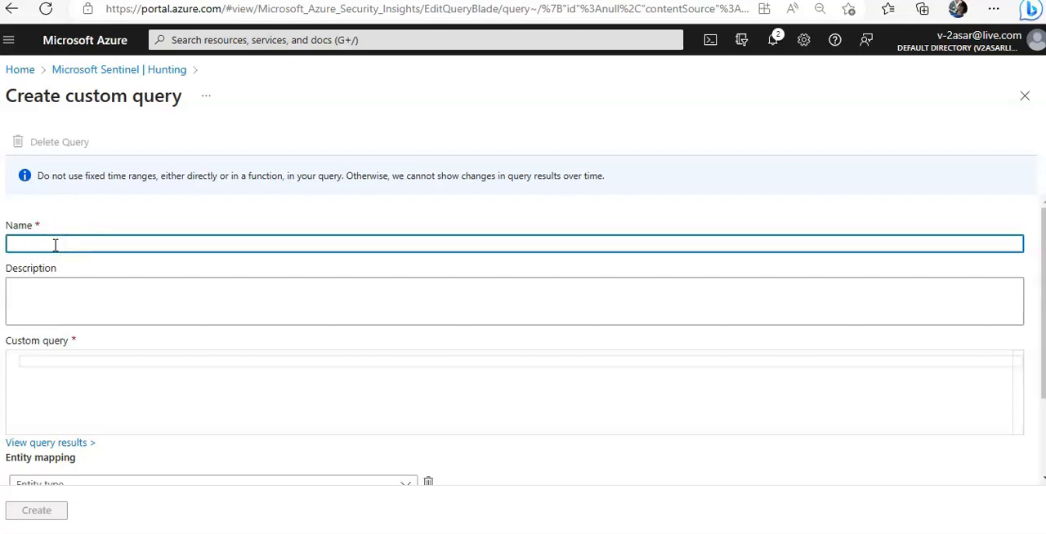
text(test)
click(94, 299)
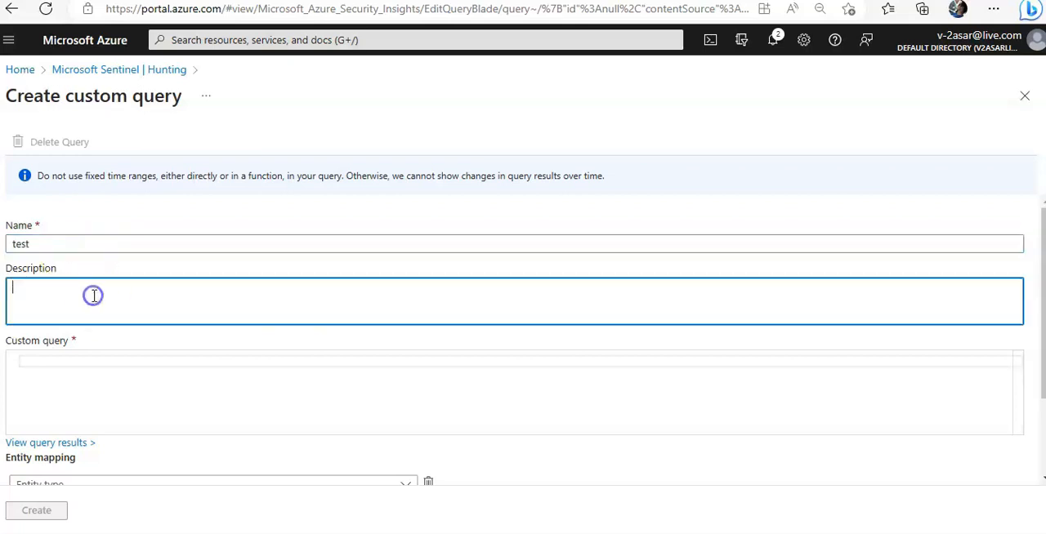
text(test)
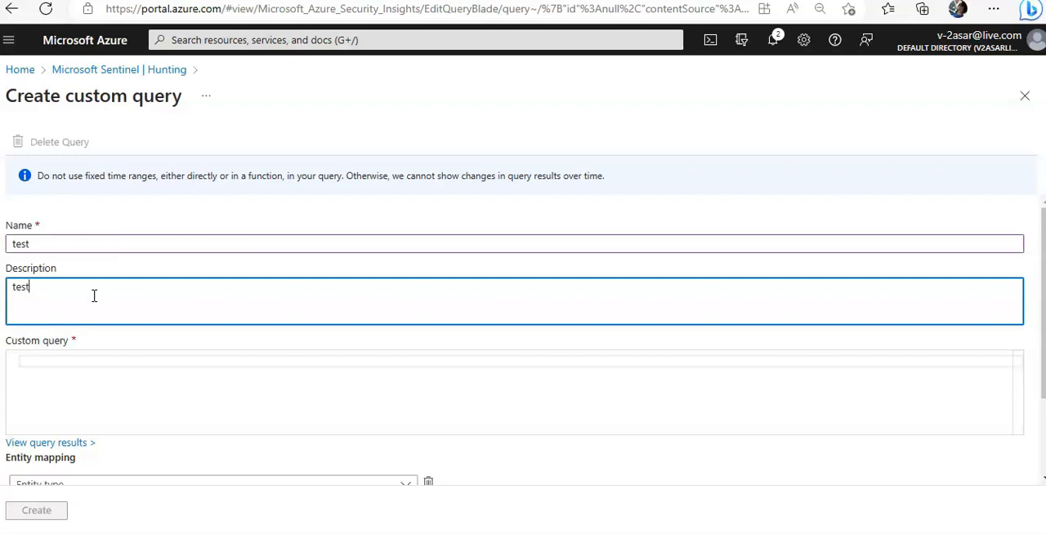
Step: Enter the SecurityEvent table as the source in the first line of the custom query
click(107, 358)
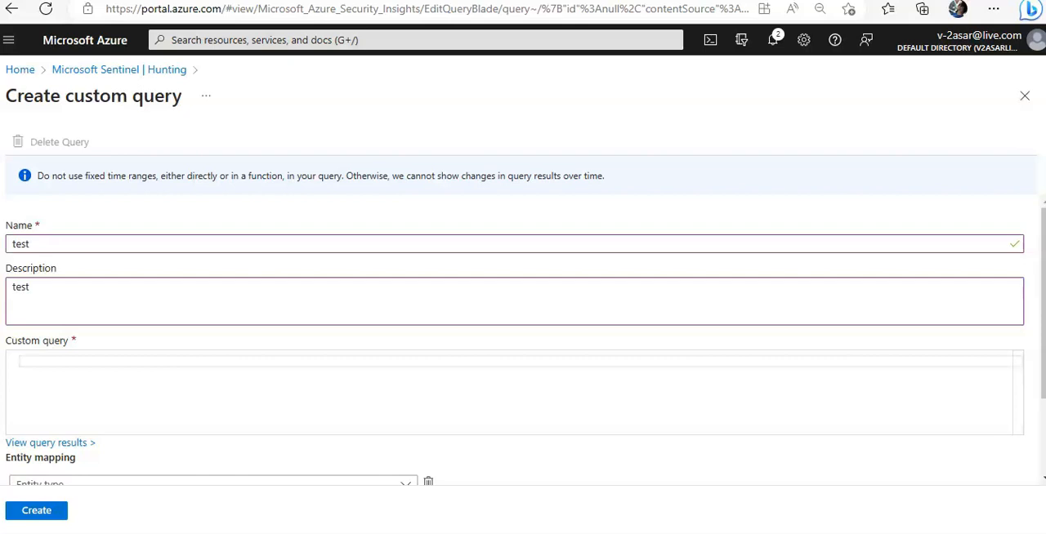
click(155, 366)
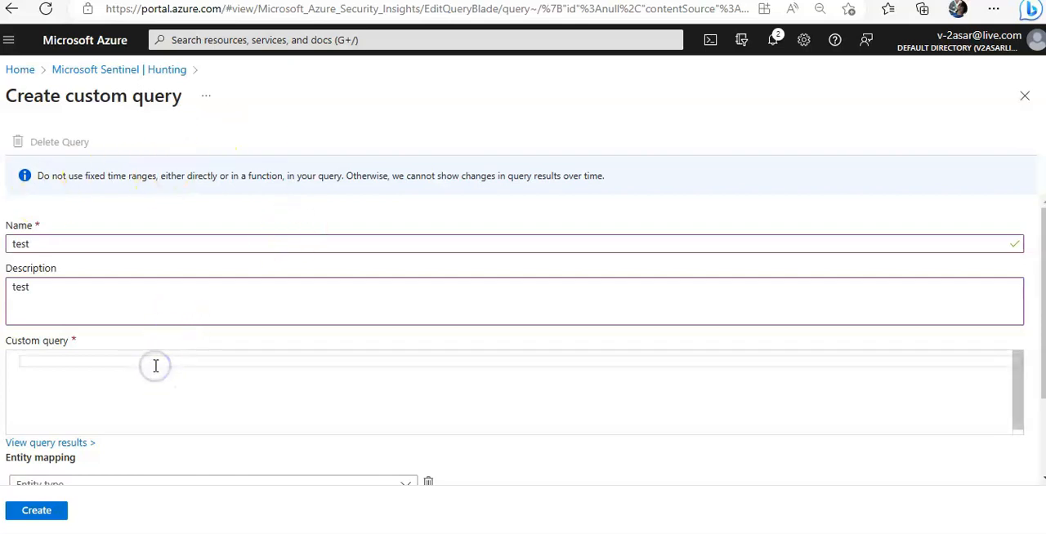
text(Security)
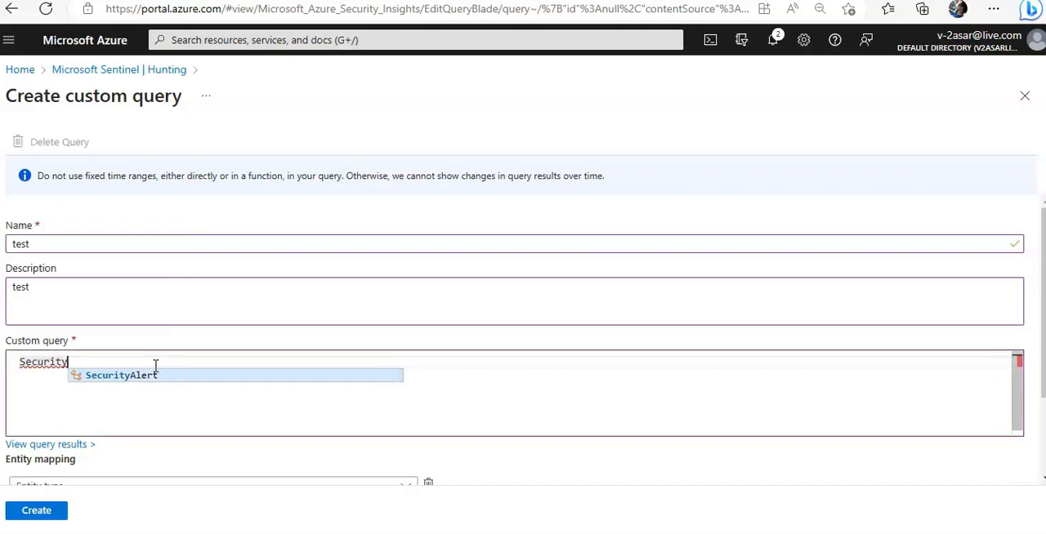
key(BackSpace)
key(BackSpace)
key(BackSpace)
key(BackSpace)
key(BackSpace)
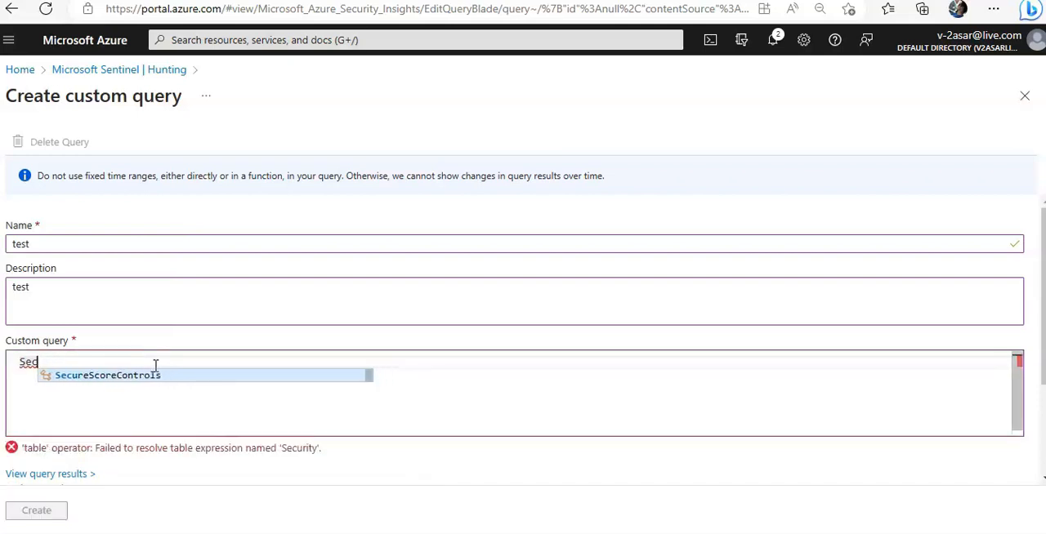
text(urityEven)
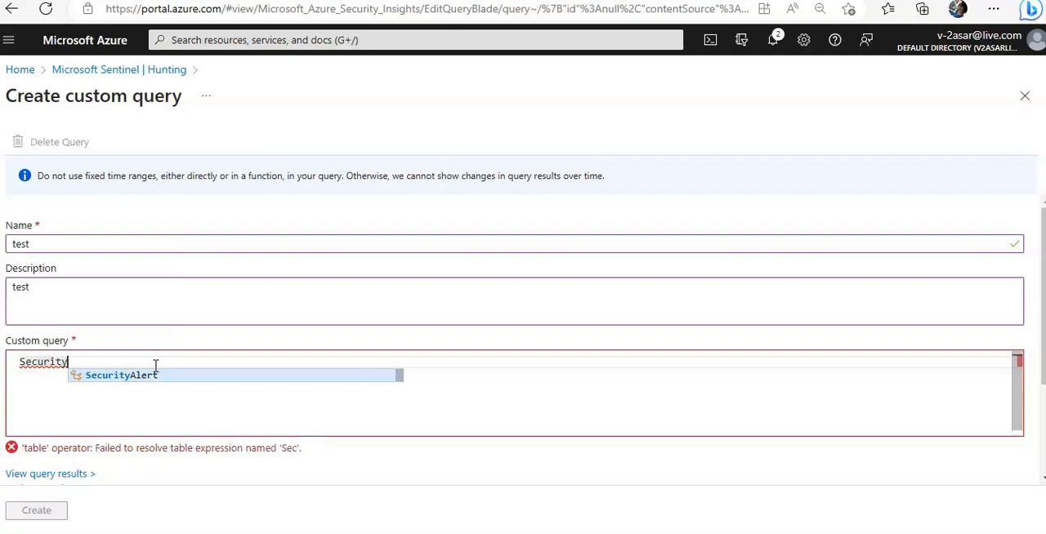
key(Tab)
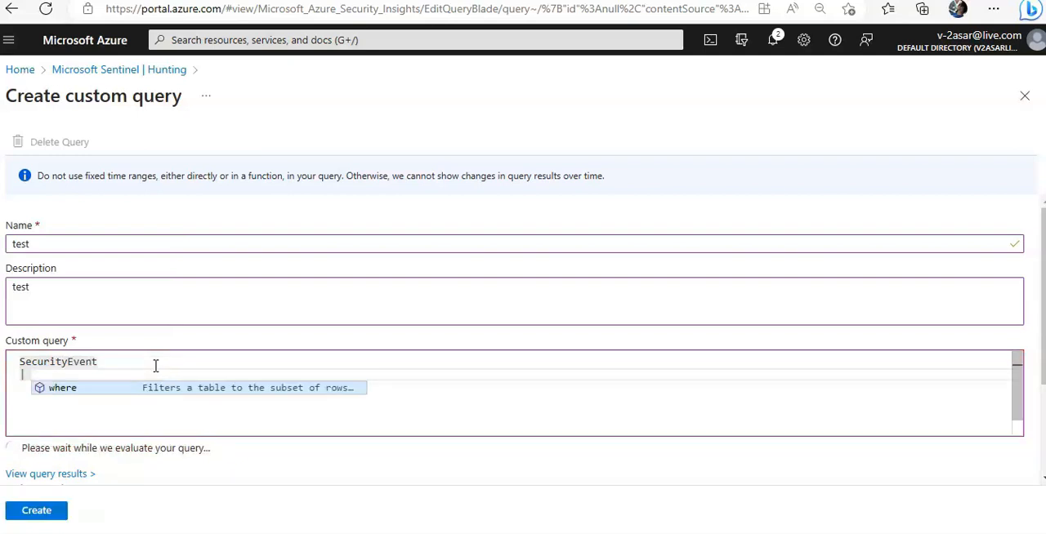
Step: Add the filter | where EventID == "4668" to the custom query's second line
key(Tab)
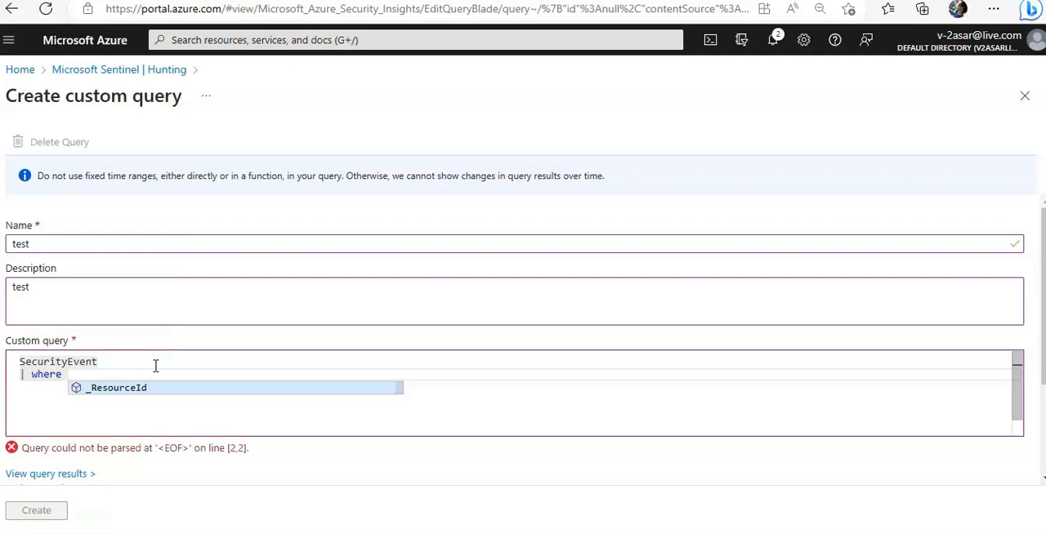
key(Tab)
key(BackSpace)
key(BackSpace)
key(BackSpace)
key(BackSpace)
key(BackSpace)
key(BackSpace)
key(BackSpace)
key(BackSpace)
key(BackSpace)
key(BackSpace)
key(BackSpace)
key(BackSpace)
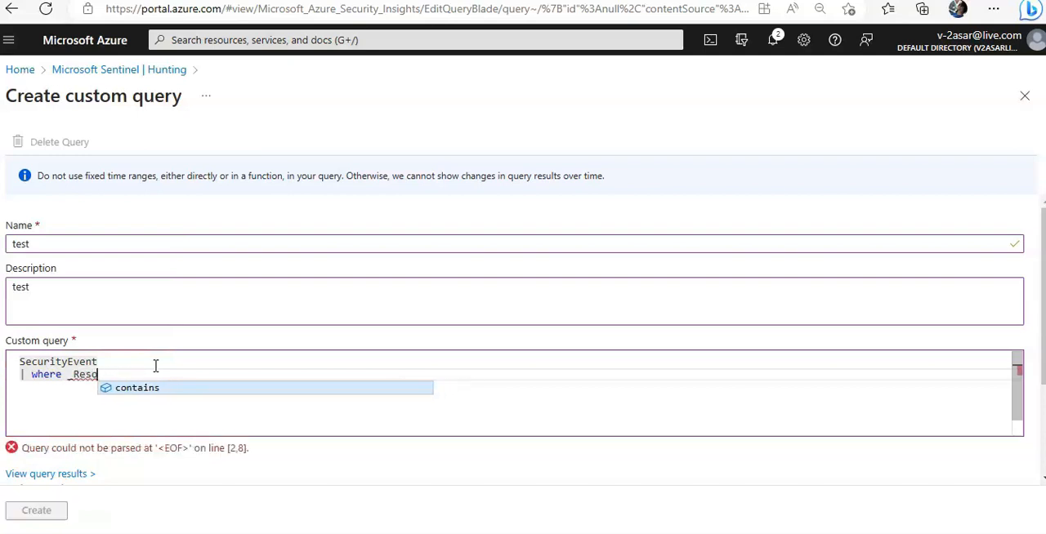
text(Even)
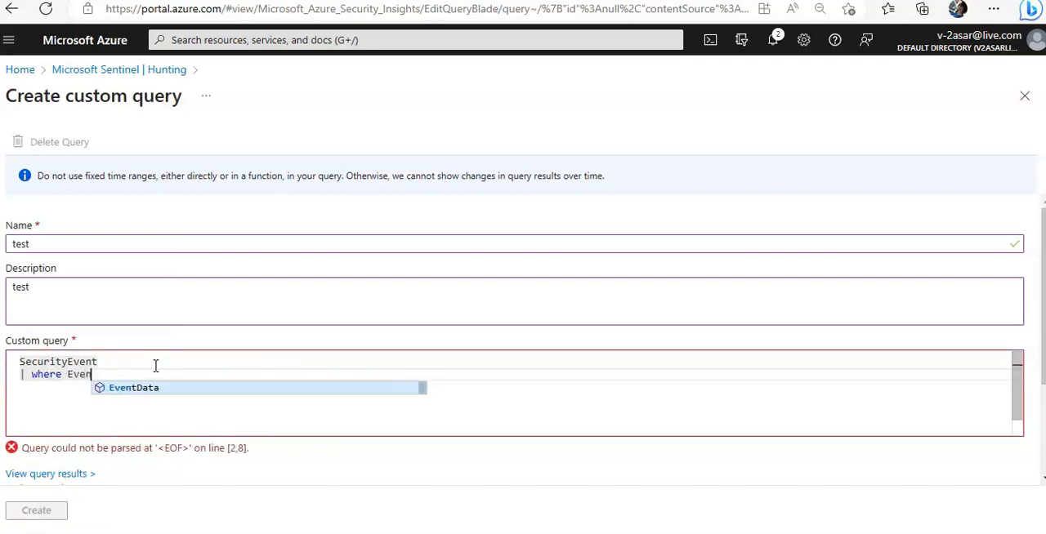
text(tID )
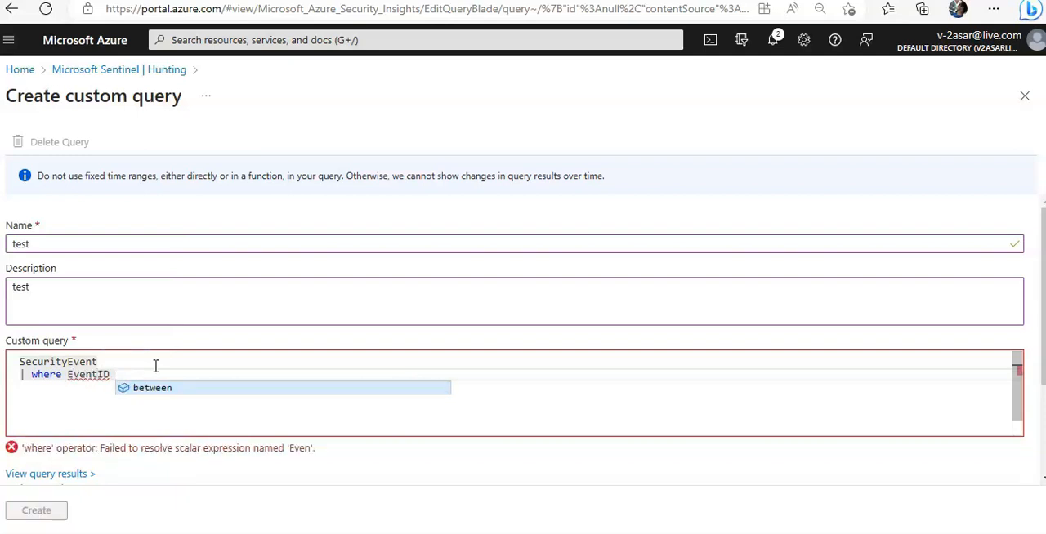
text( ==)
key(BackSpace)
key(BackSpace)
key(BackSpace)
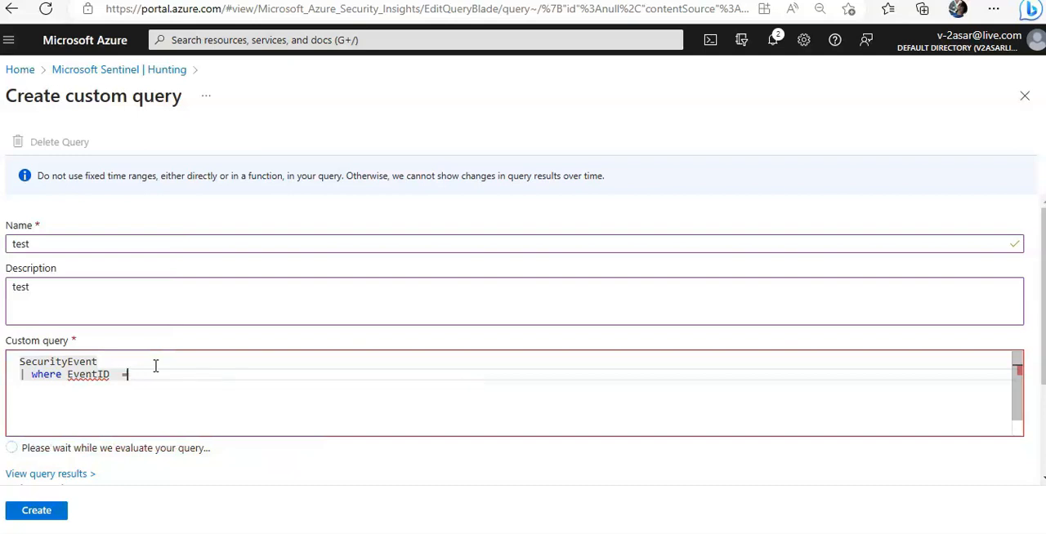
text(==)
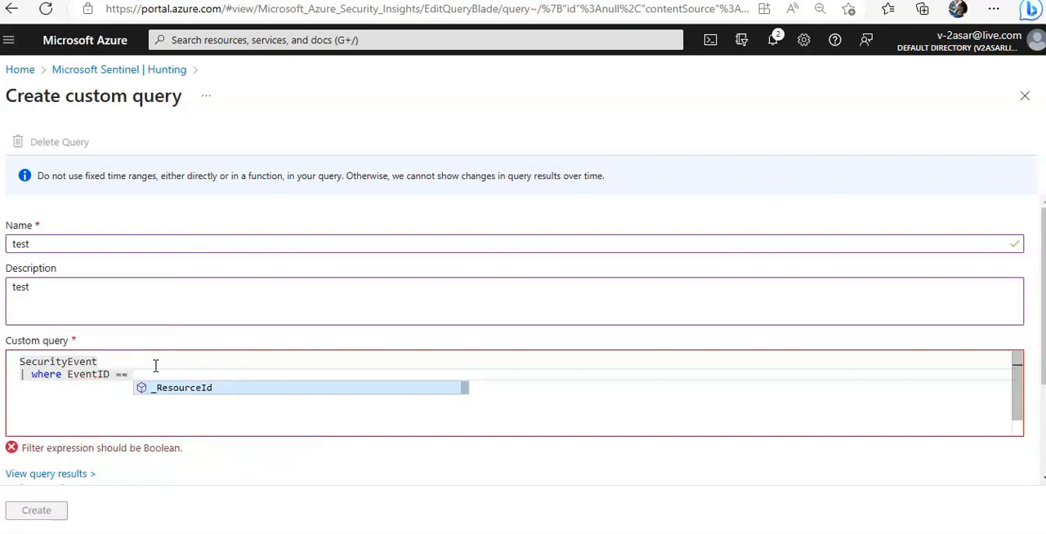
text( ")
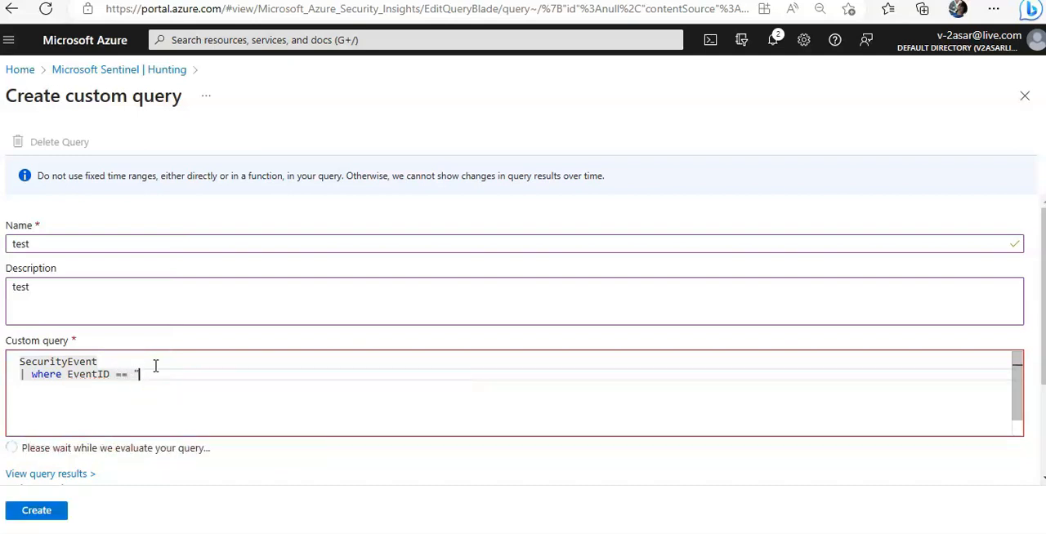
text(4668")
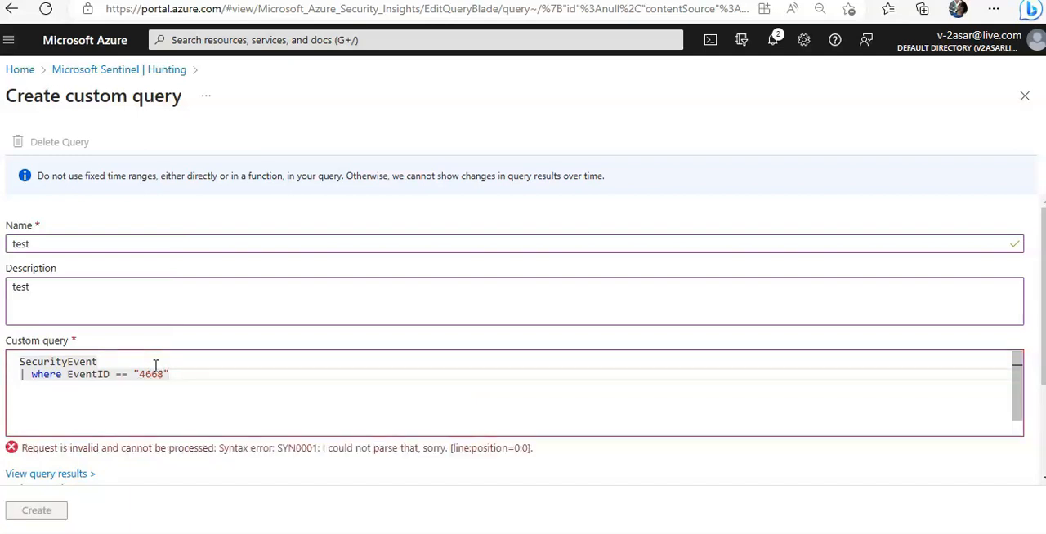
Step: Add a third line to the custom query, | where SubjectAccount !has ('$')
key(Return)
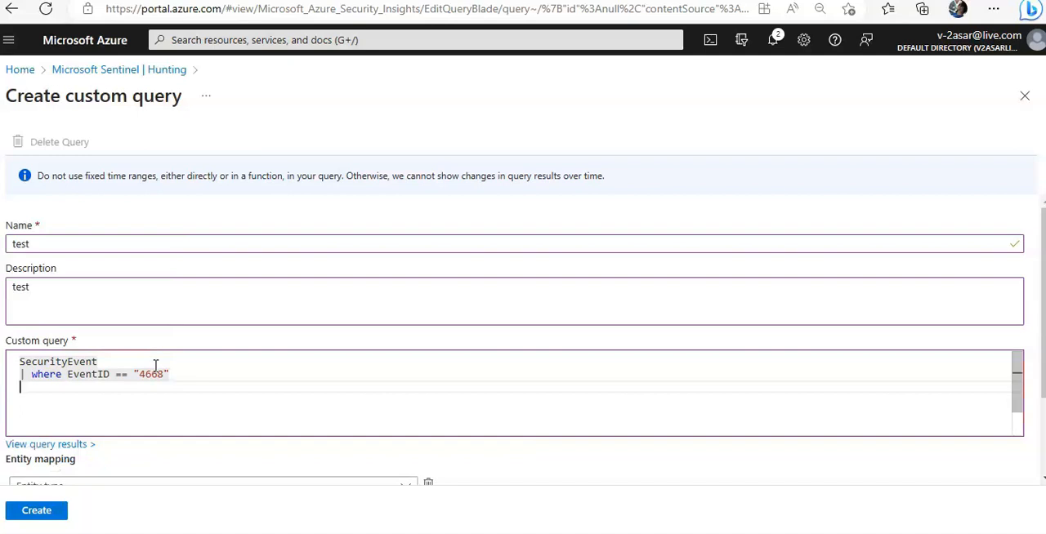
text(| where )
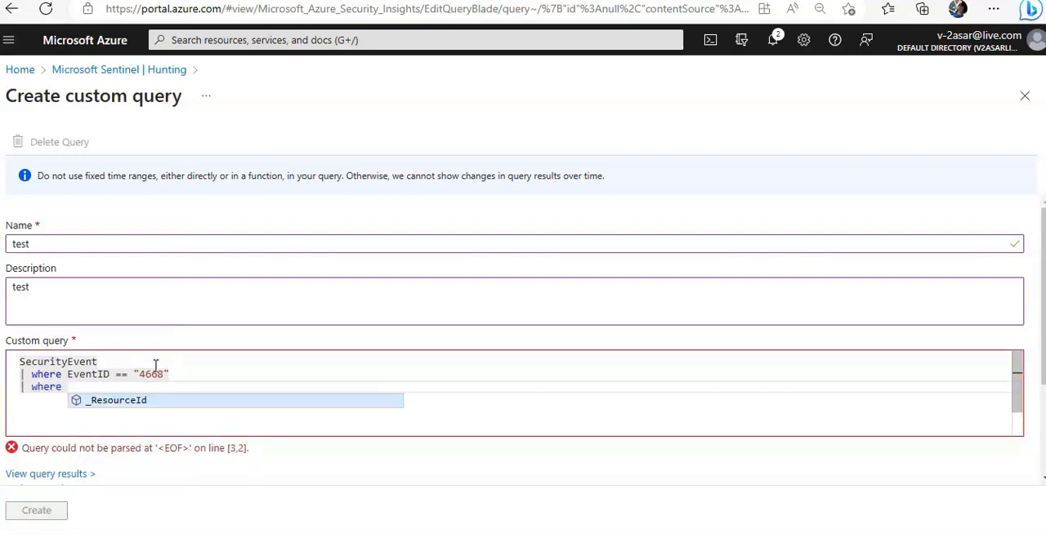
text(Subject)
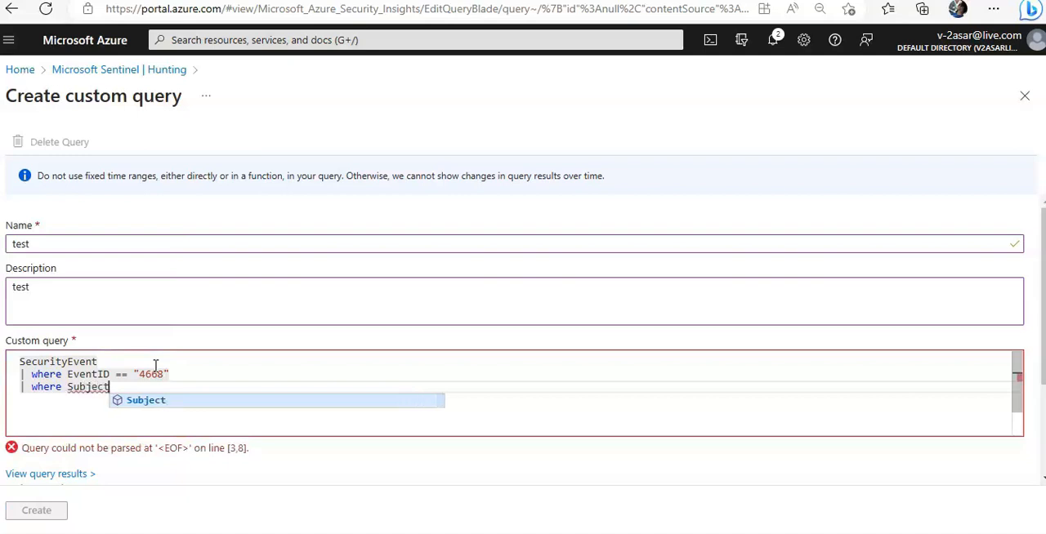
text(Account )
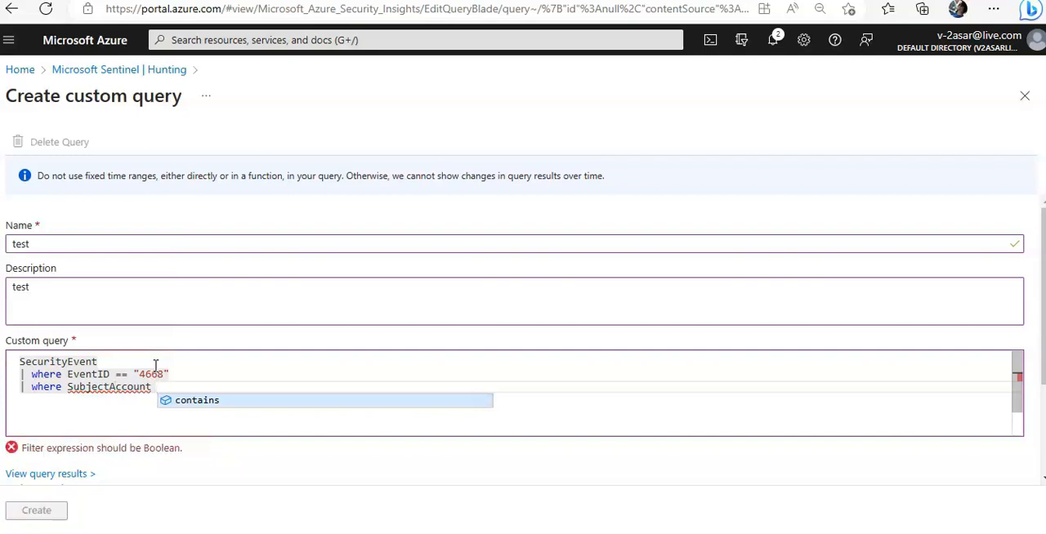
text(!has)
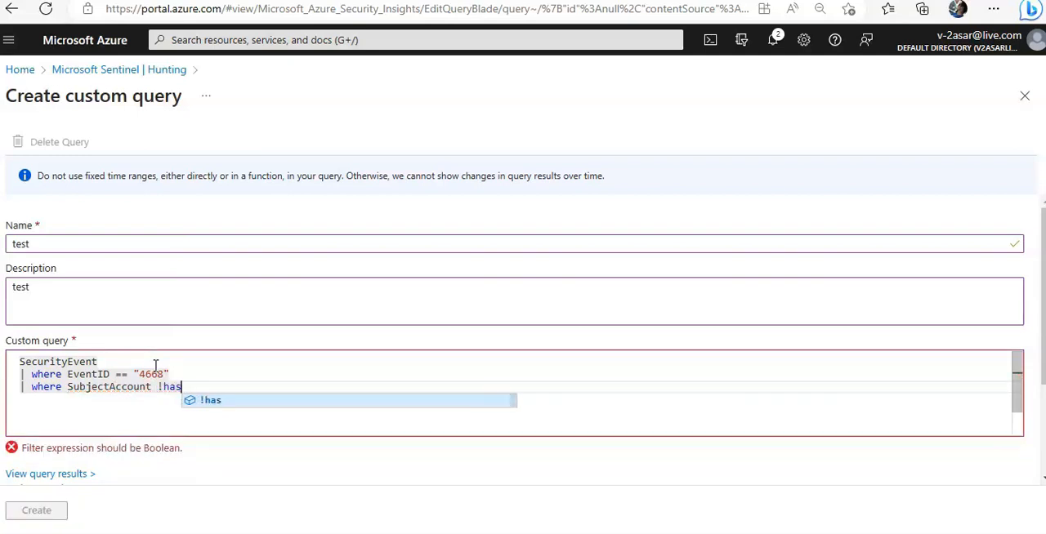
text( ()
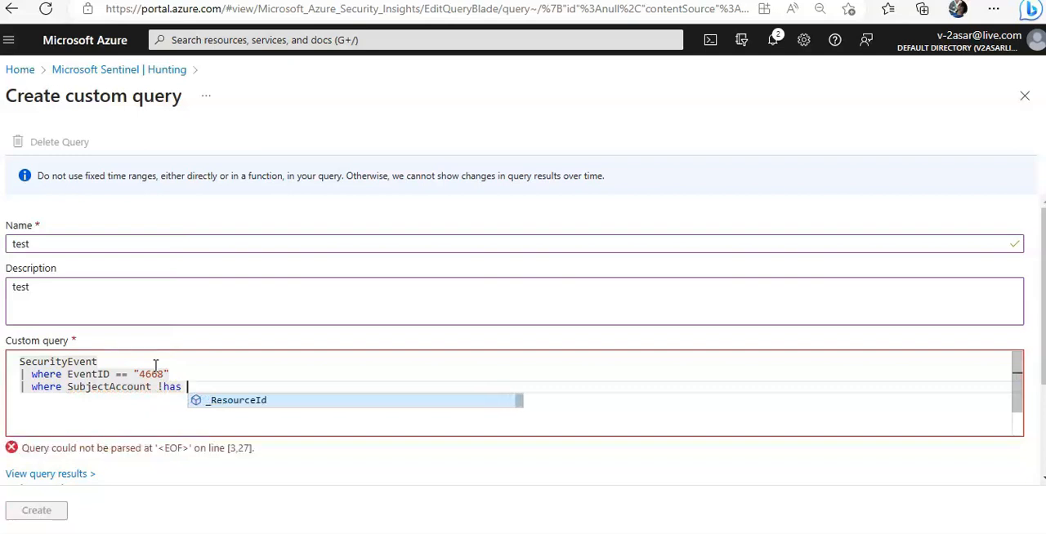
text())
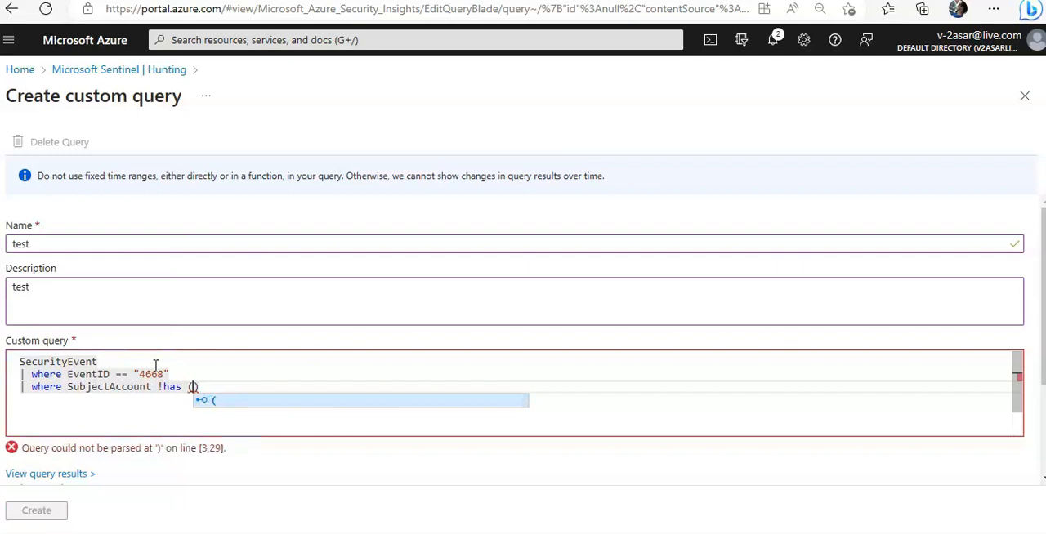
text(')
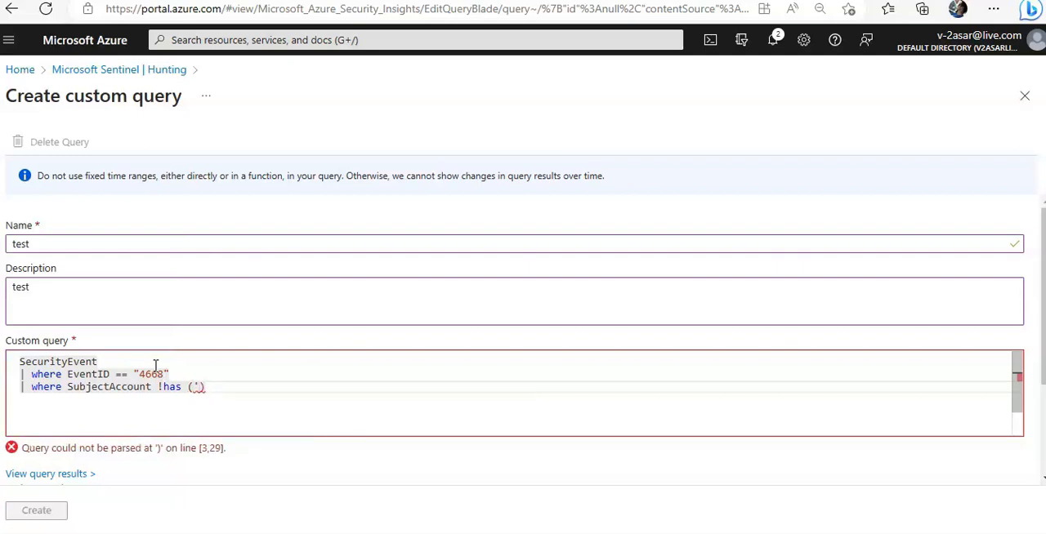
text($')
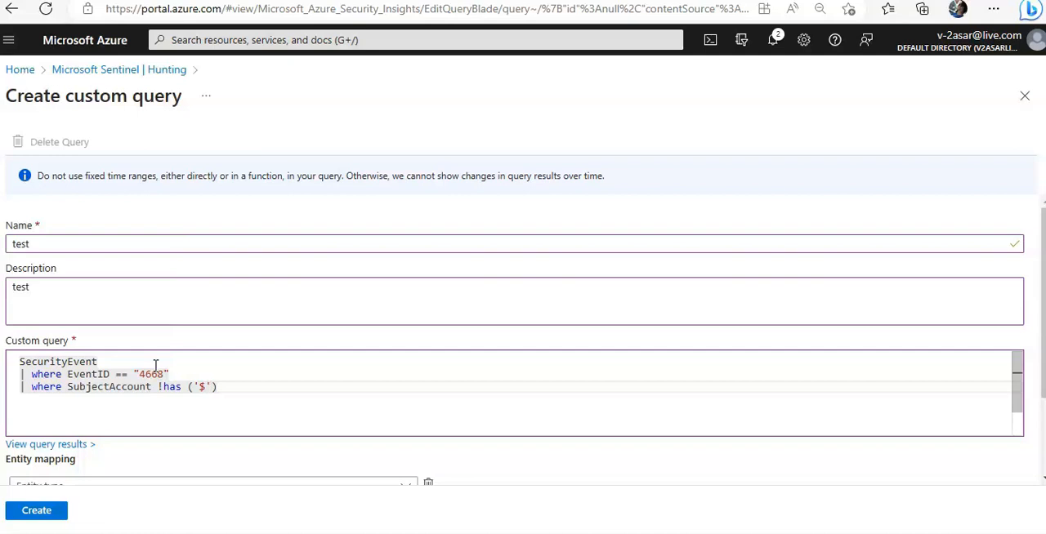
Step: Map the Host entity with the AzureID identifier, and leave the custom query form without creating the query
scroll(295, 300, down, 1)
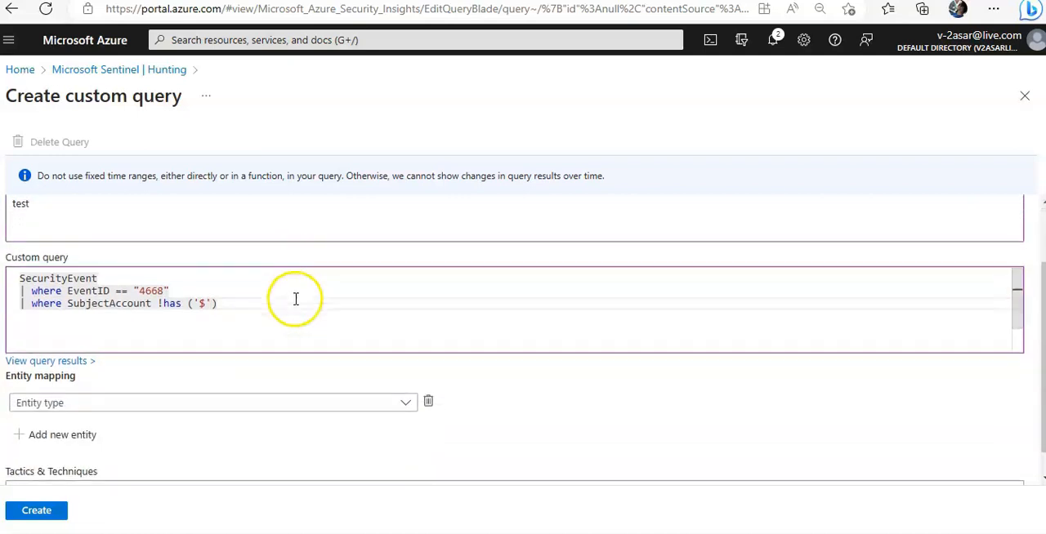
click(252, 401)
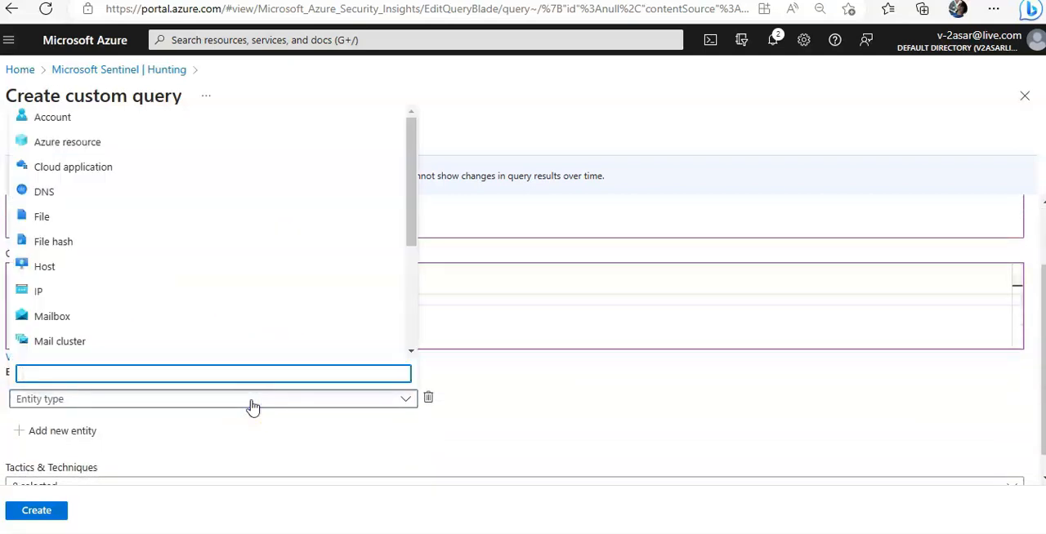
click(98, 265)
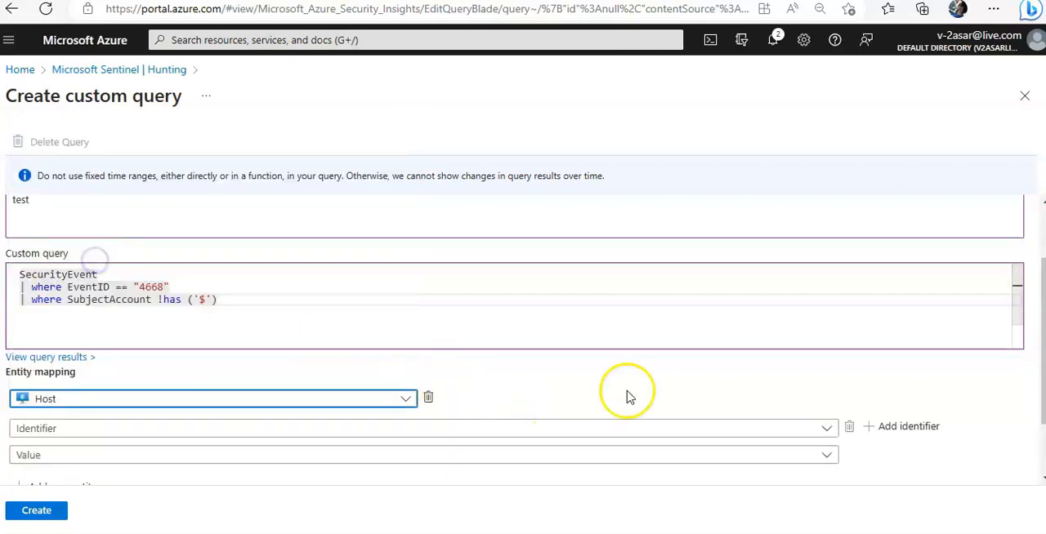
scroll(594, 375, down, 1)
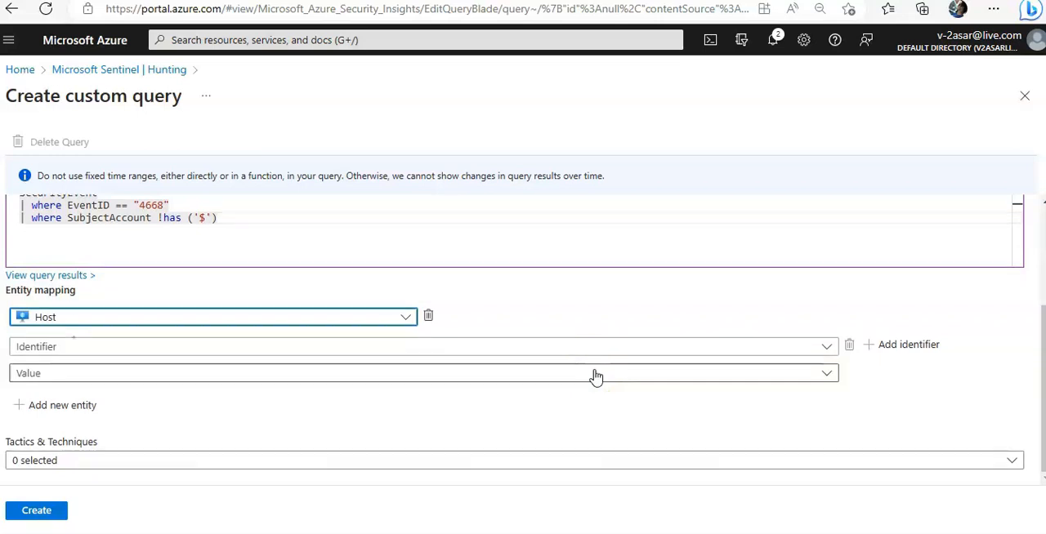
click(139, 384)
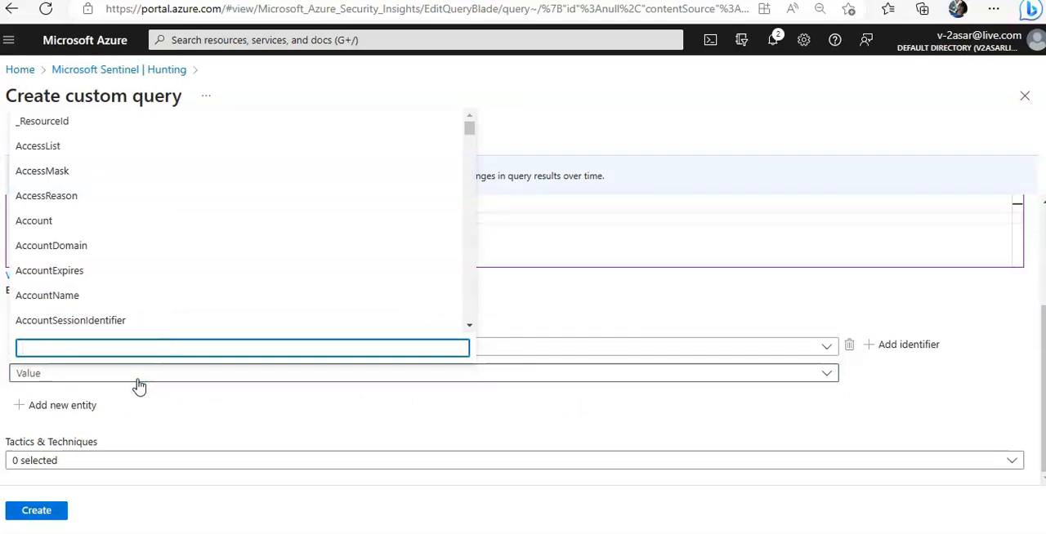
click(207, 312)
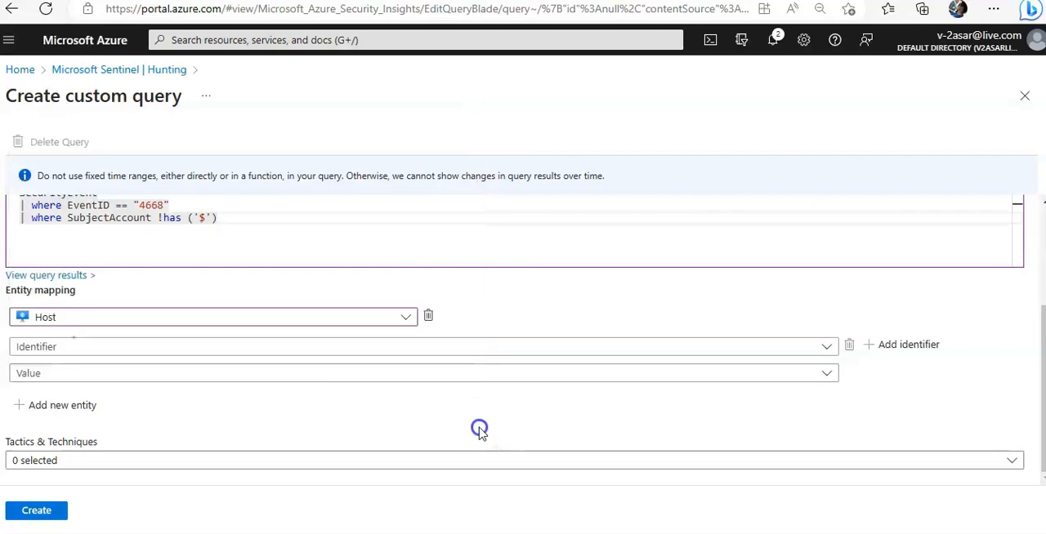
click(196, 347)
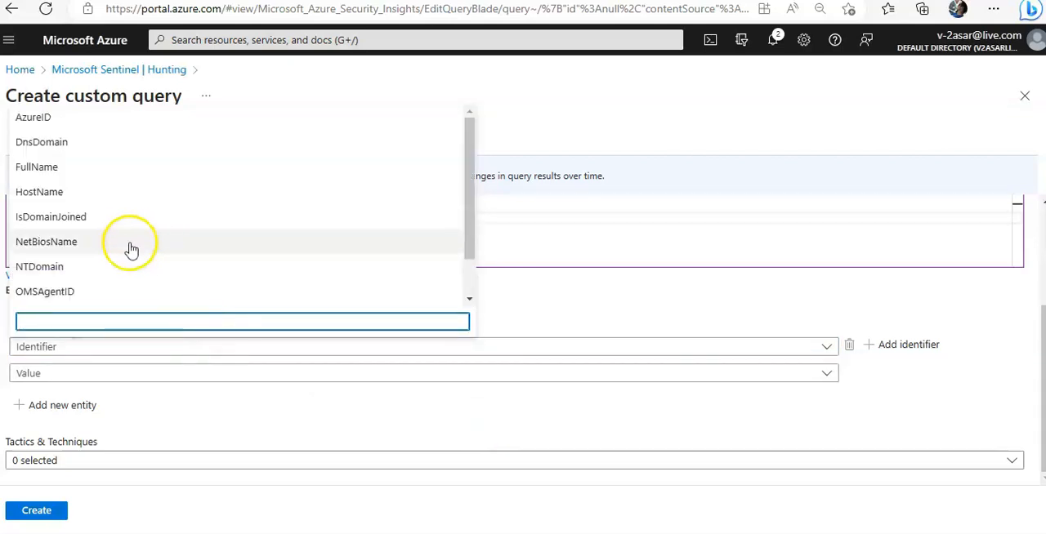
text(az)
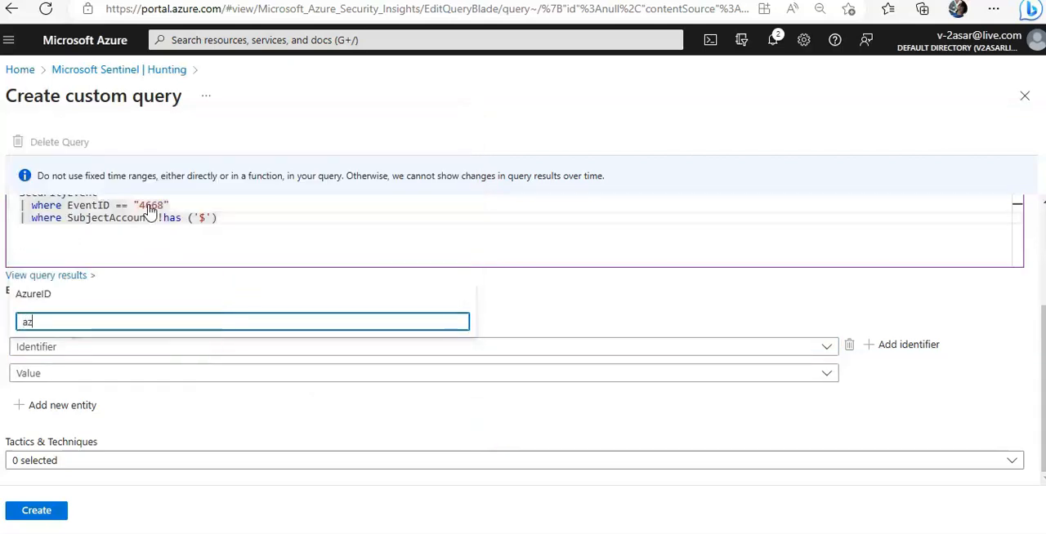
click(49, 293)
click(305, 406)
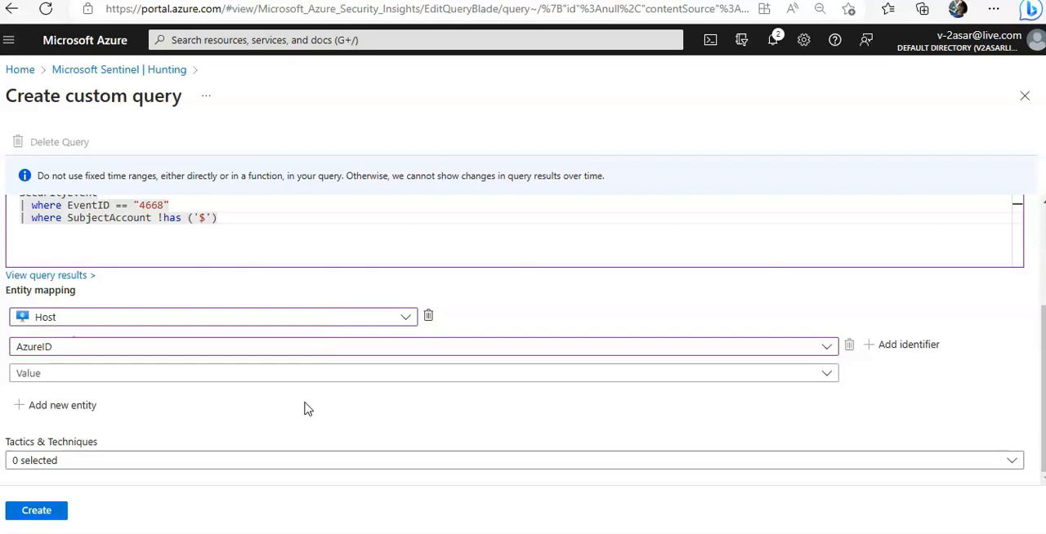
click(1027, 106)
click(595, 91)
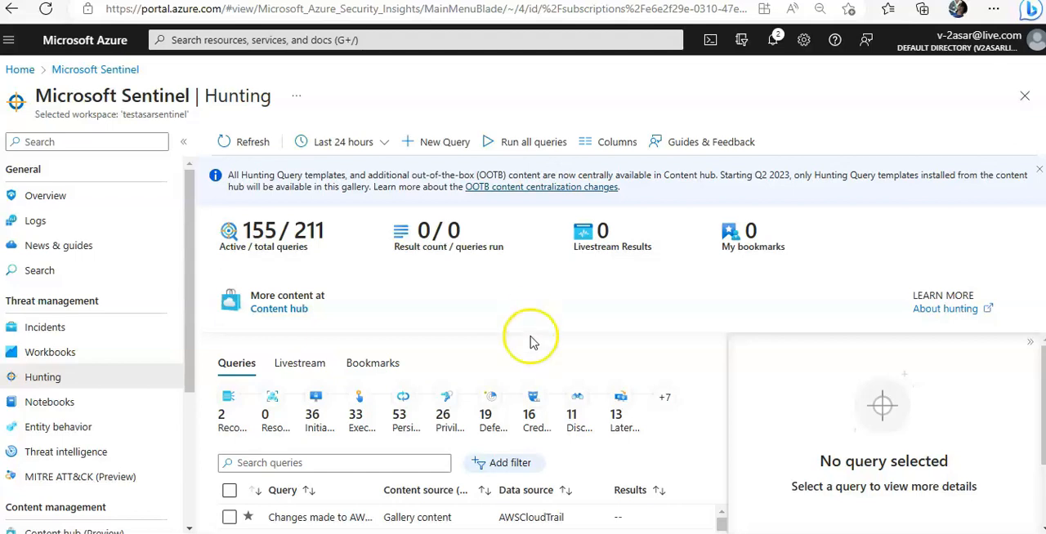
Step: Open the details of the AWSCloudTrail hunting query "Changes made to AW..." and mark it for running
scroll(506, 392, down, 1)
click(325, 462)
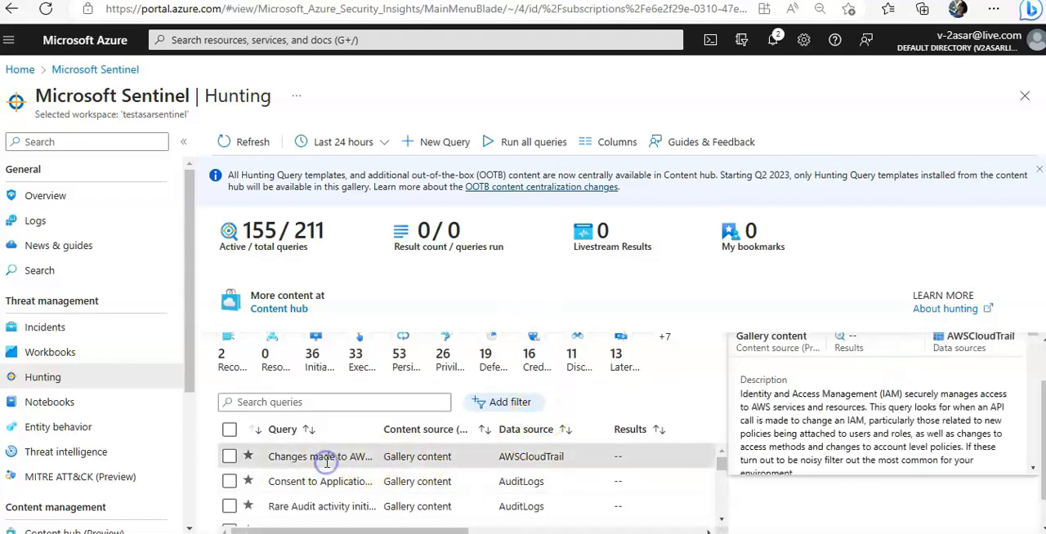
click(230, 458)
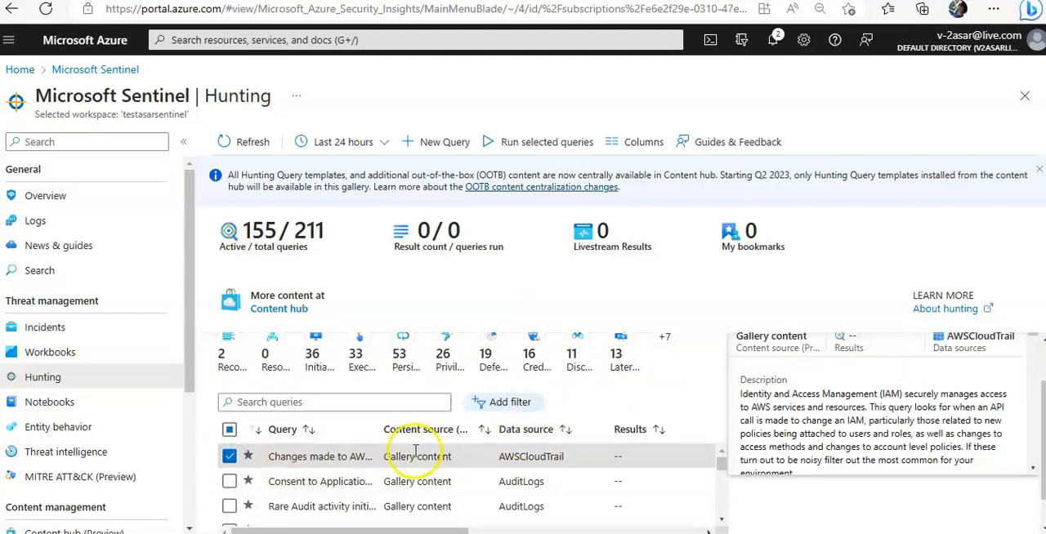